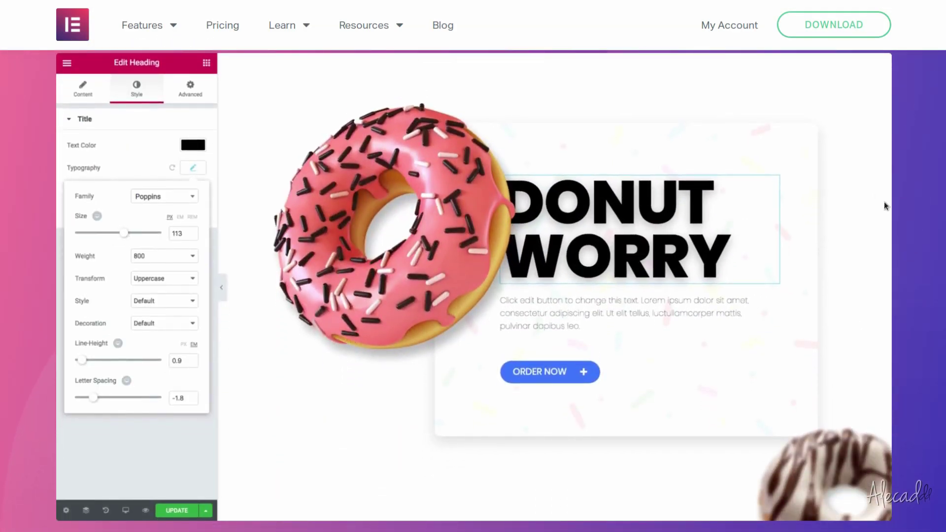
- Scroll down the Elementor homepage to the Personal, Business and Unlimited pricing cards
scroll(873, 206, "down", 10)
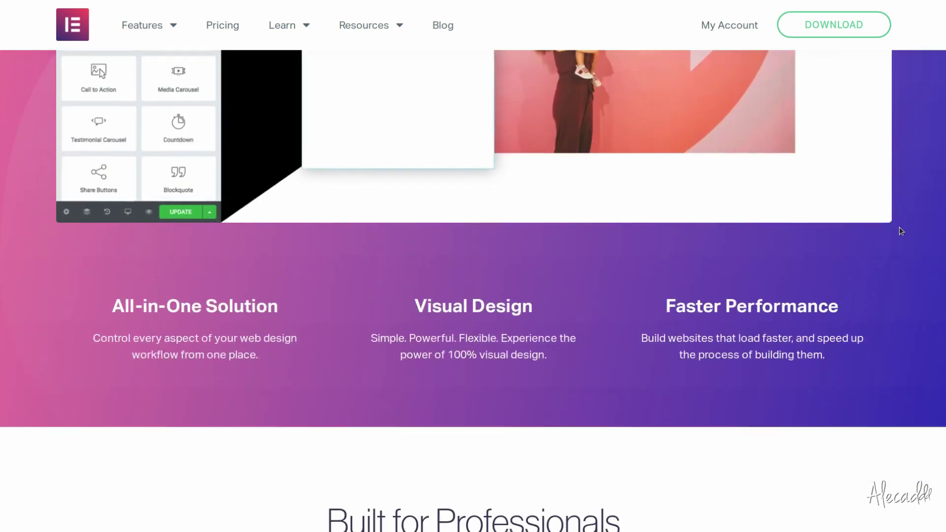
scroll(899, 227, "down", 8)
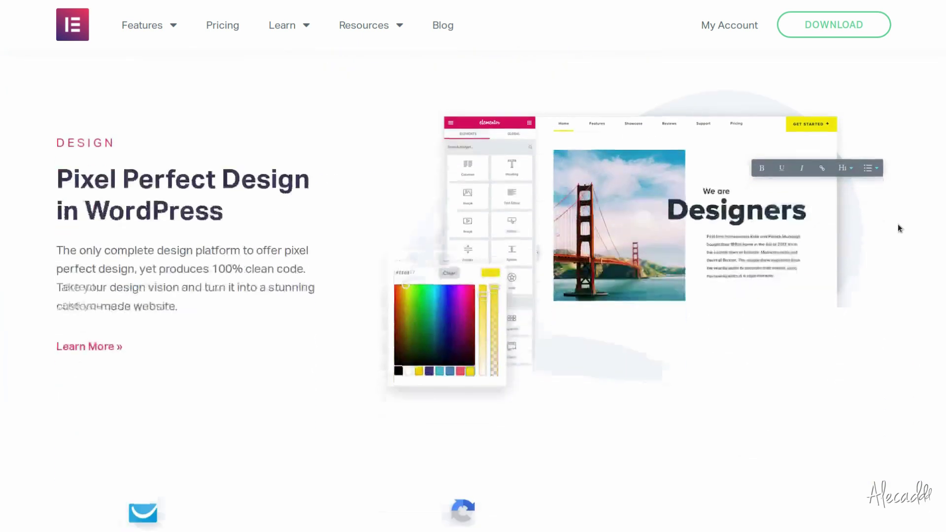
scroll(898, 225, "down", 11)
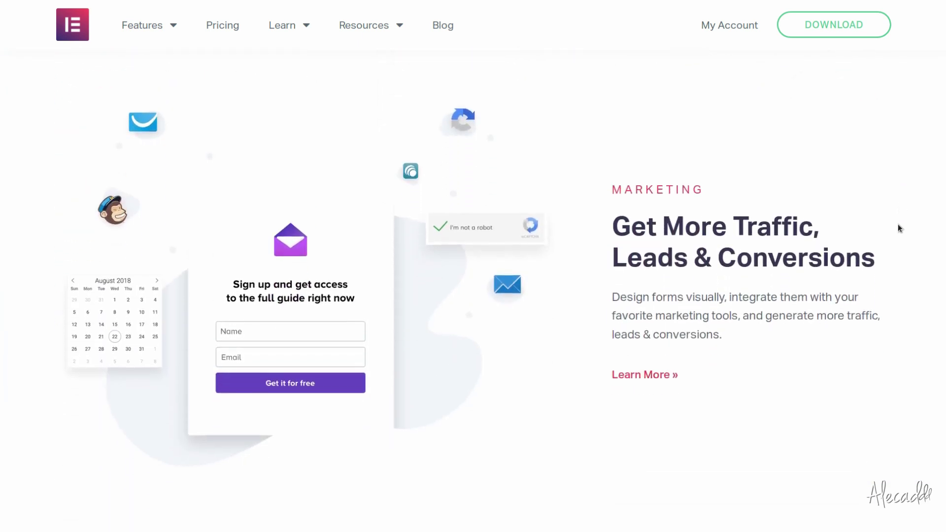
scroll(898, 227, "down", 6)
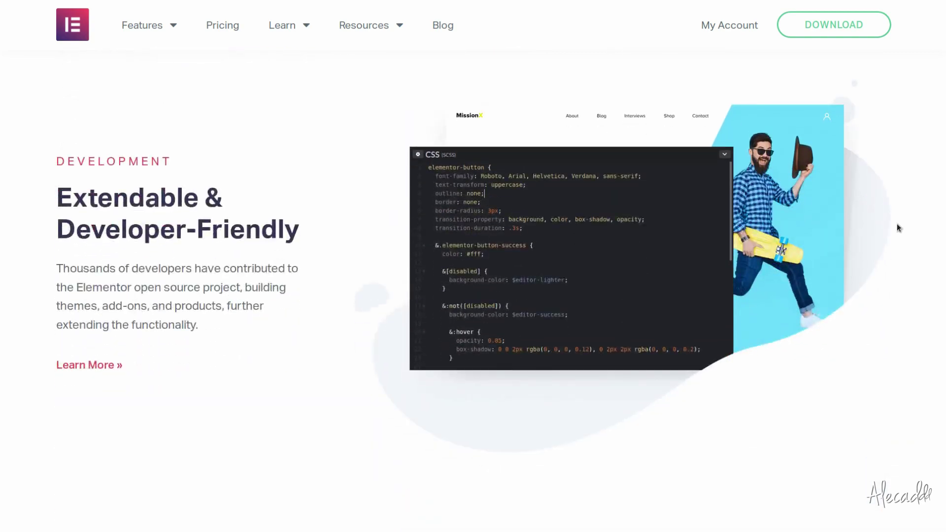
scroll(897, 227, "down", 11)
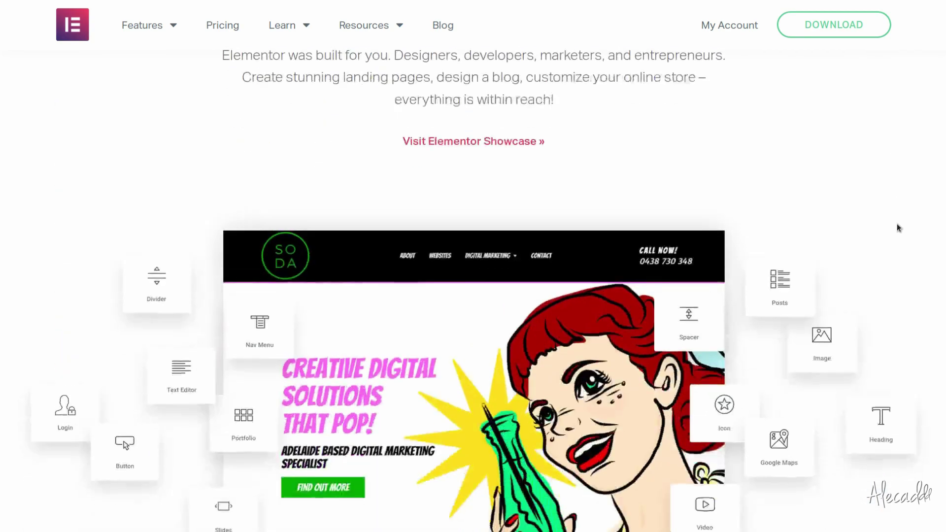
scroll(896, 223, "down", 7)
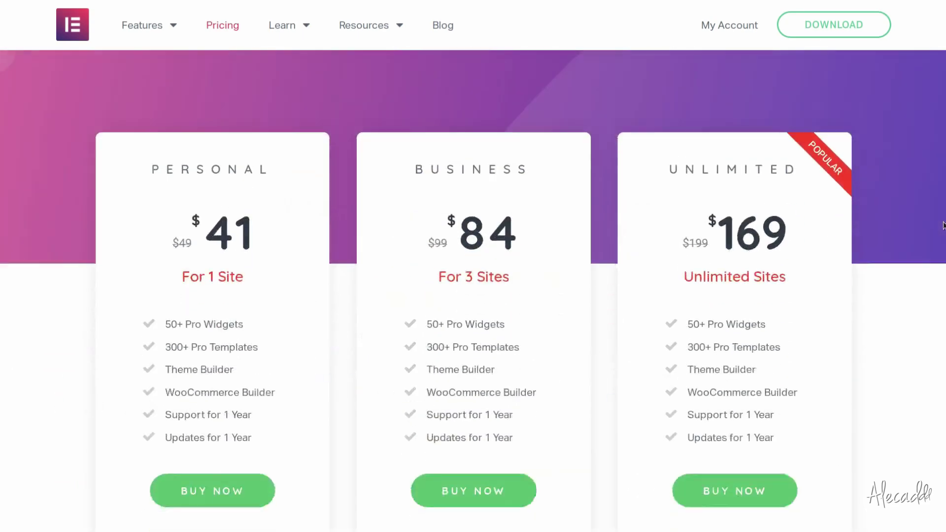
scroll(944, 224, "down", 1)
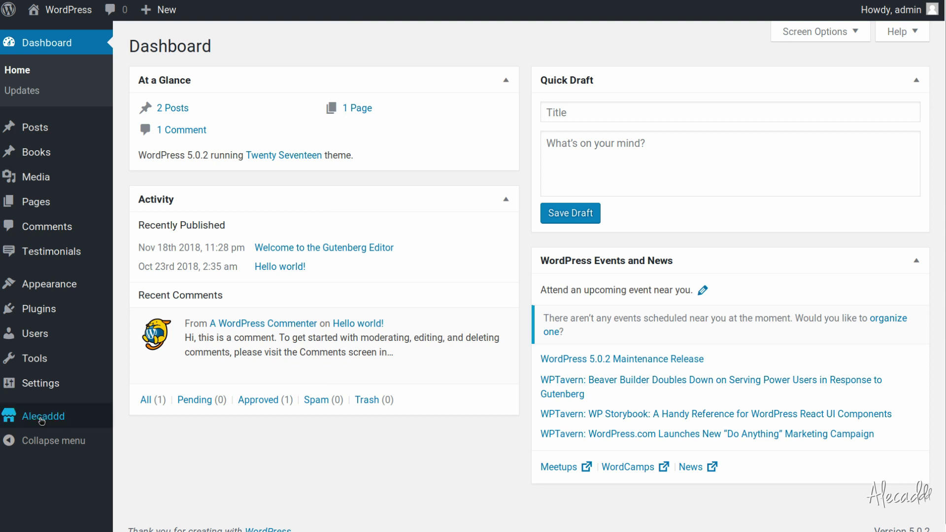
- Open the plugin's Settings Manager dashboard and scroll through its feature activation switches
mouse_move(43, 416)
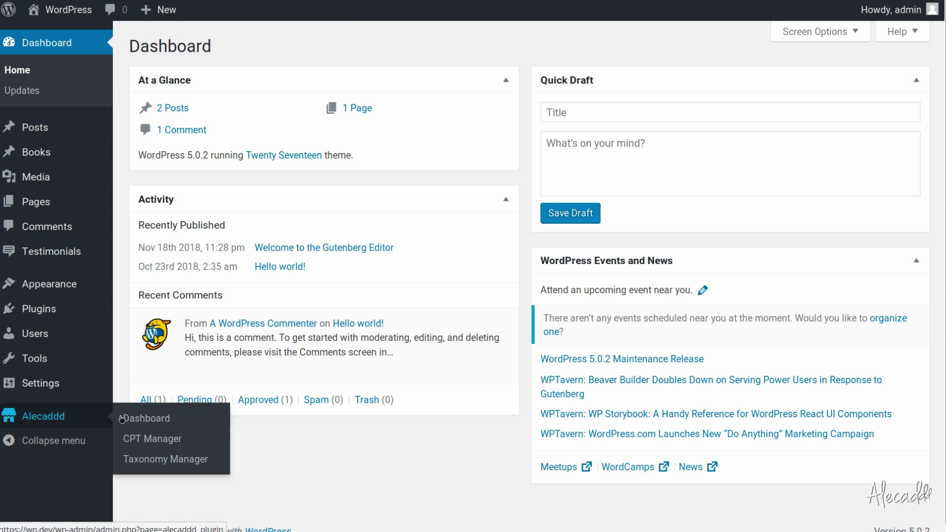
left_click(146, 418)
scroll(474, 210, "down", 3)
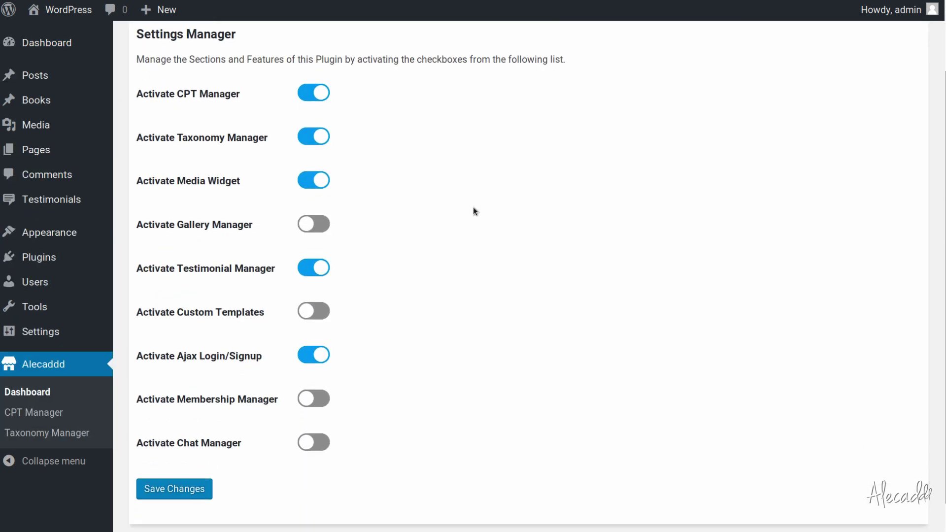
scroll(475, 211, "up", 3)
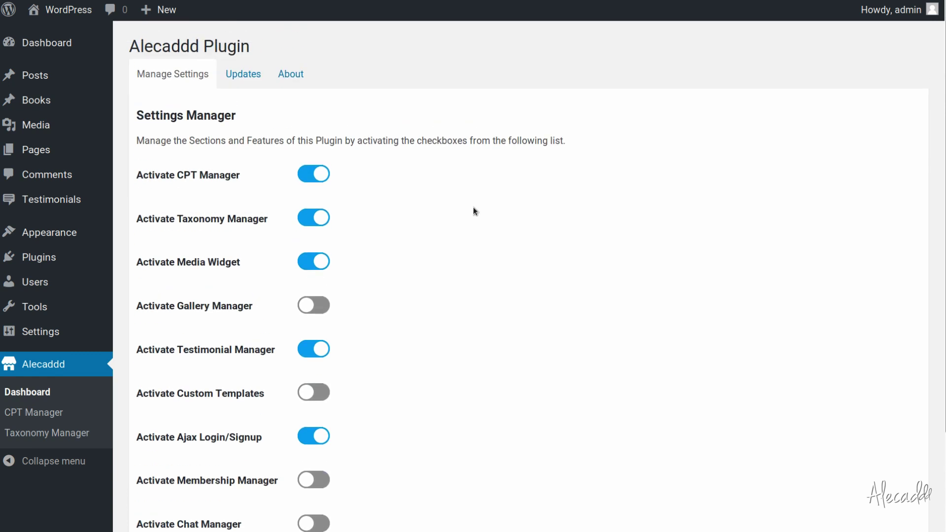
scroll(475, 211, "down", 2)
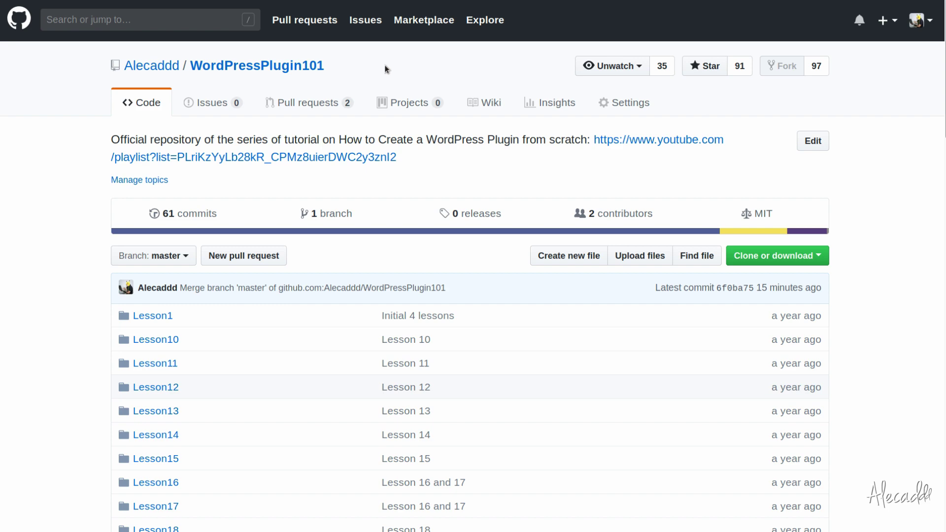
- Scroll the WordPressPlugin101 lesson folders down to the README section
scroll(118, 202, "down", 11)
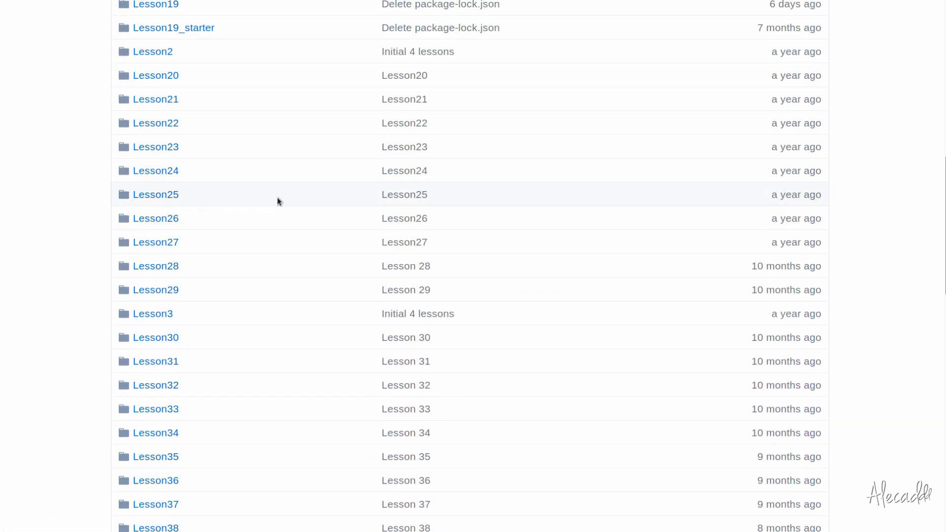
scroll(278, 201, "down", 18)
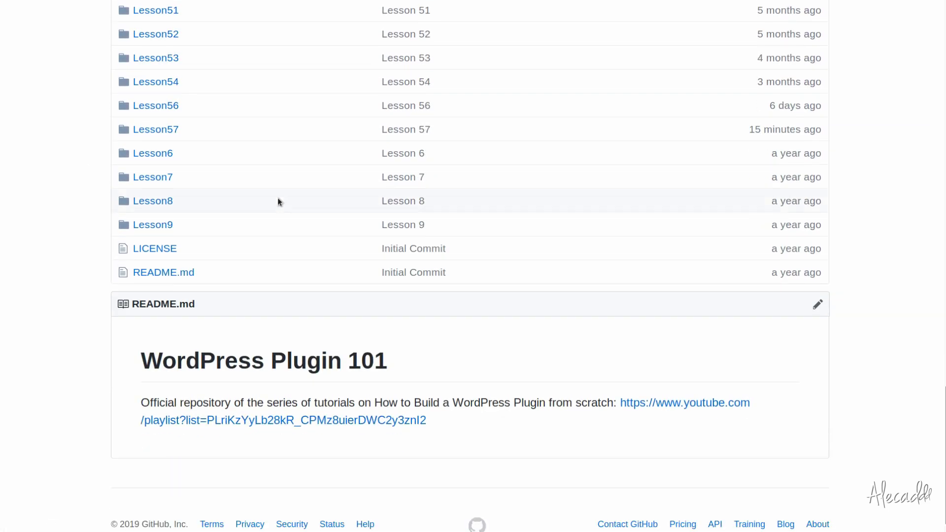
scroll(278, 200, "up", 2)
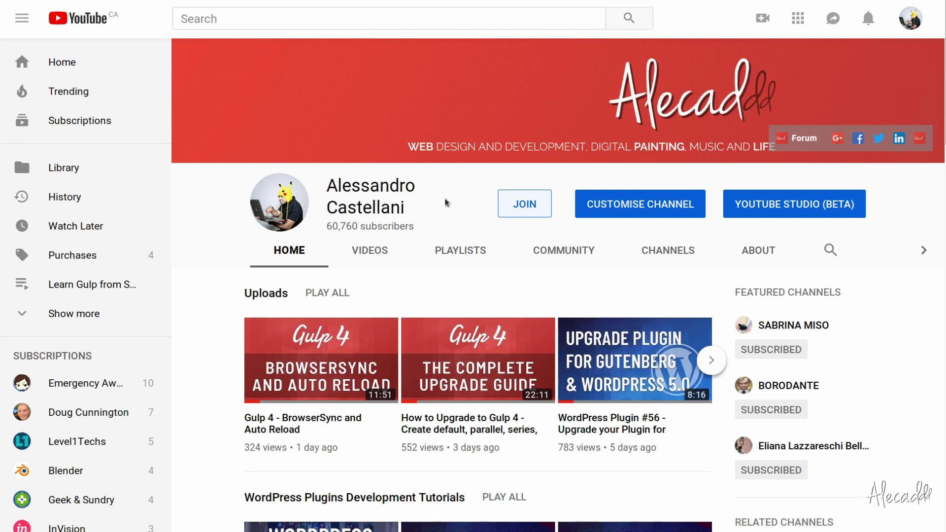
- Show the channel's playlists and bring up the WordPress Plugins Development Tutorials playlist
left_click(461, 251)
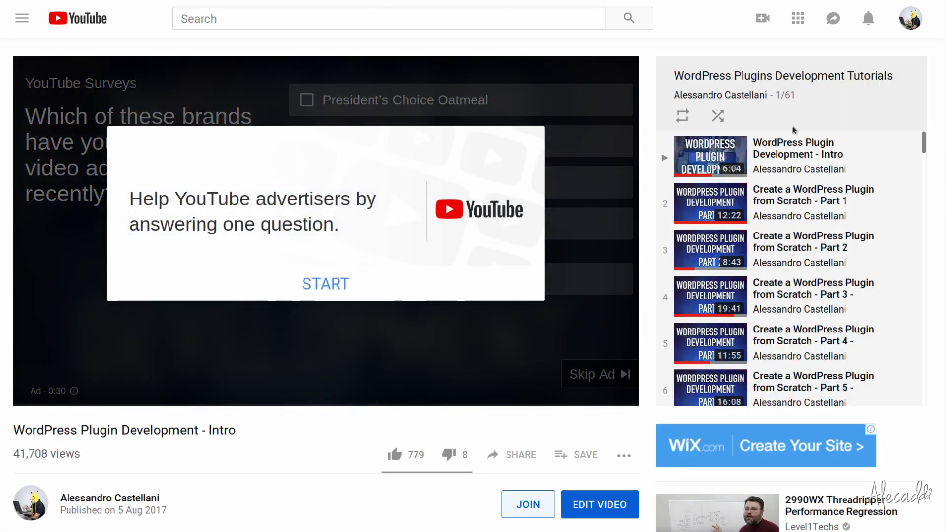
left_click_drag(924, 154, 925, 409)
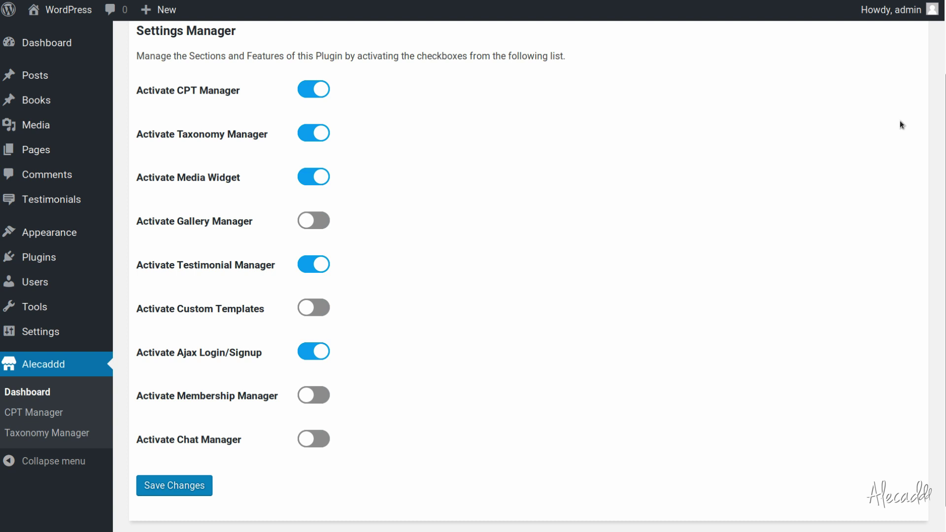
- Open the Taxonomy Manager's Add Taxonomy form, leaving wp_block unchecked after toggling it
left_click(65, 433)
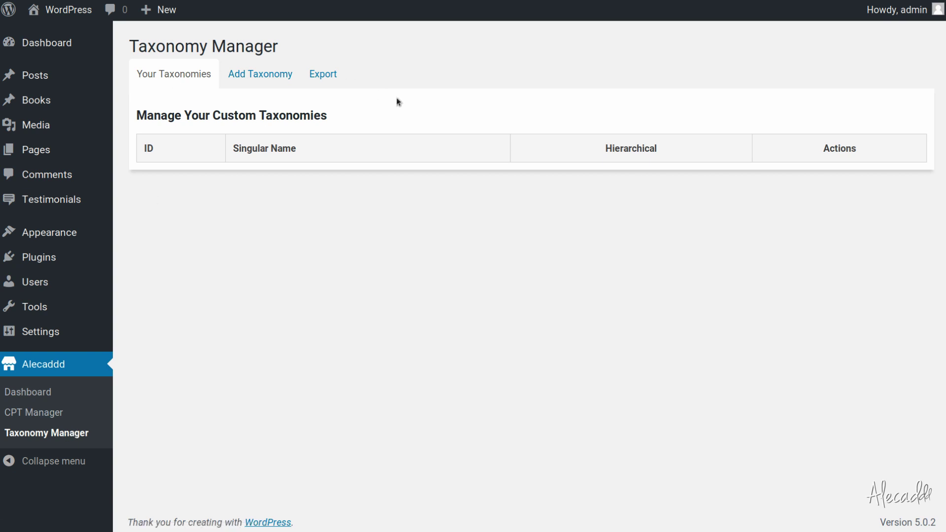
left_click(249, 75)
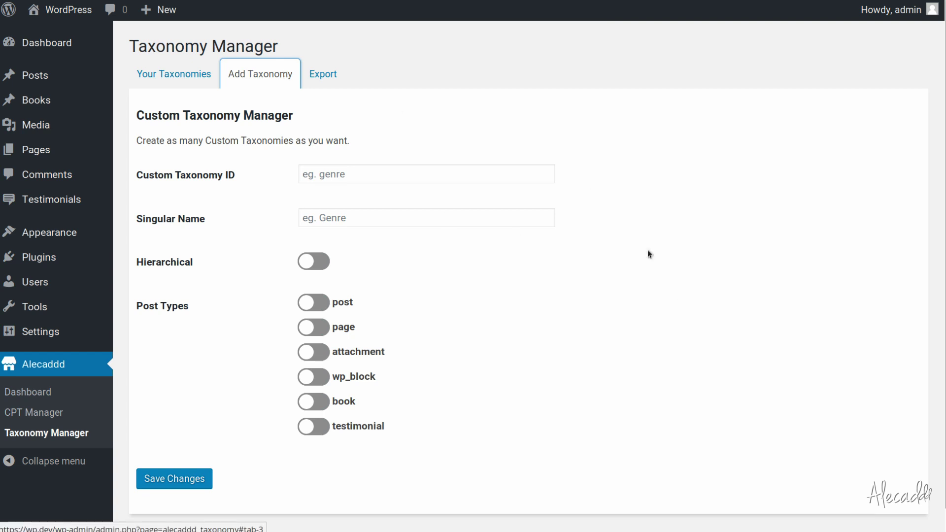
scroll(680, 298, "down", 1)
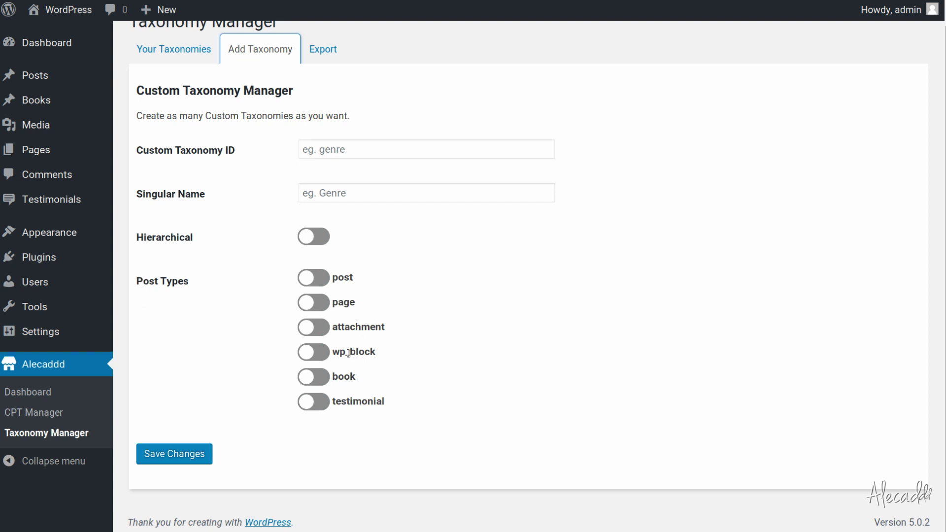
left_click(322, 355)
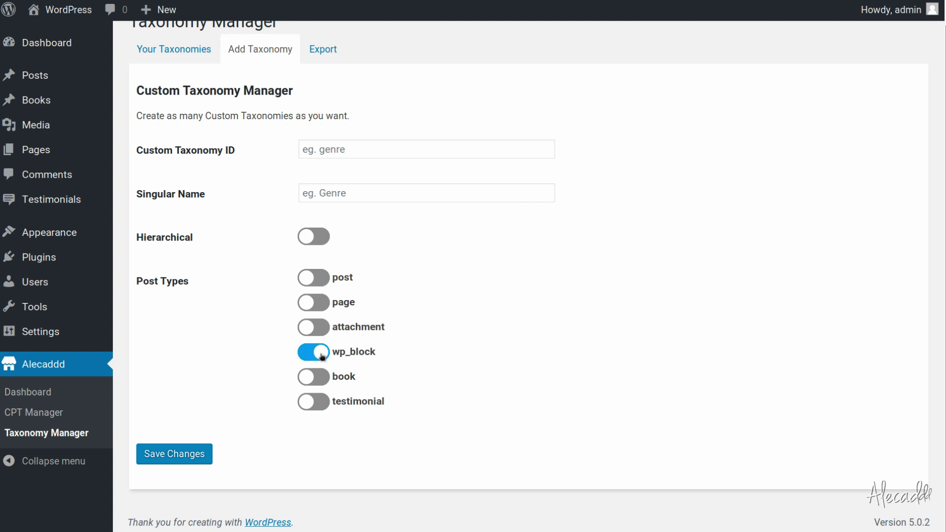
left_click(322, 356)
- Save a taxonomy with ID 'genre', singular name 'Genre', Hierarchical on, attached to book
left_click(336, 150)
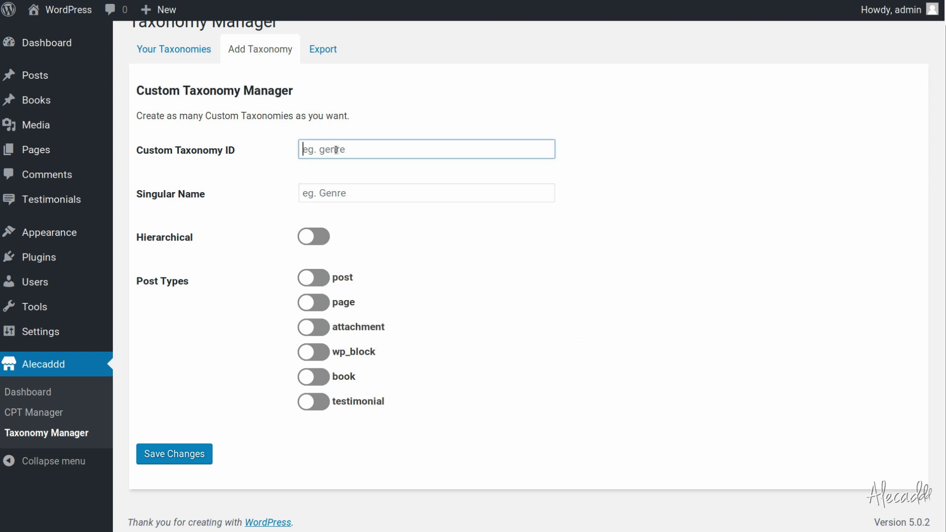
type("genre")
left_click(351, 195)
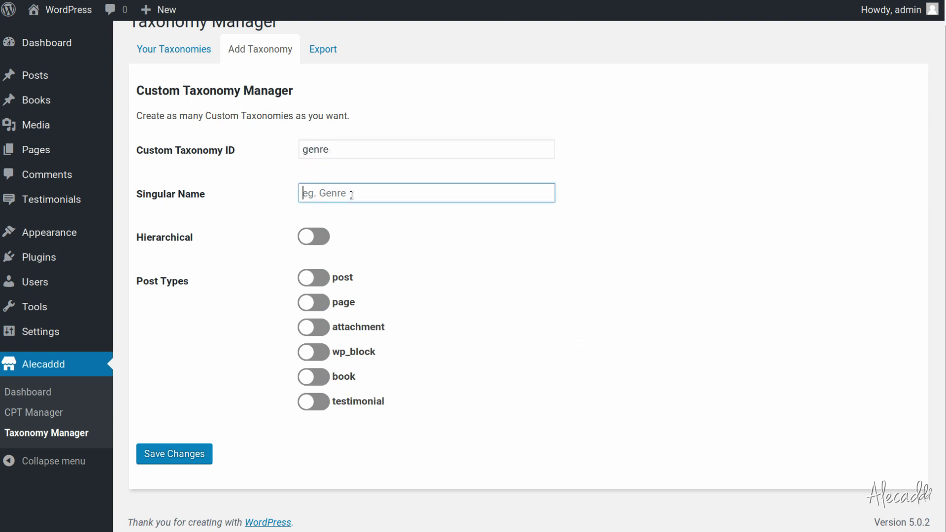
type("G")
left_click(347, 212)
left_click(320, 239)
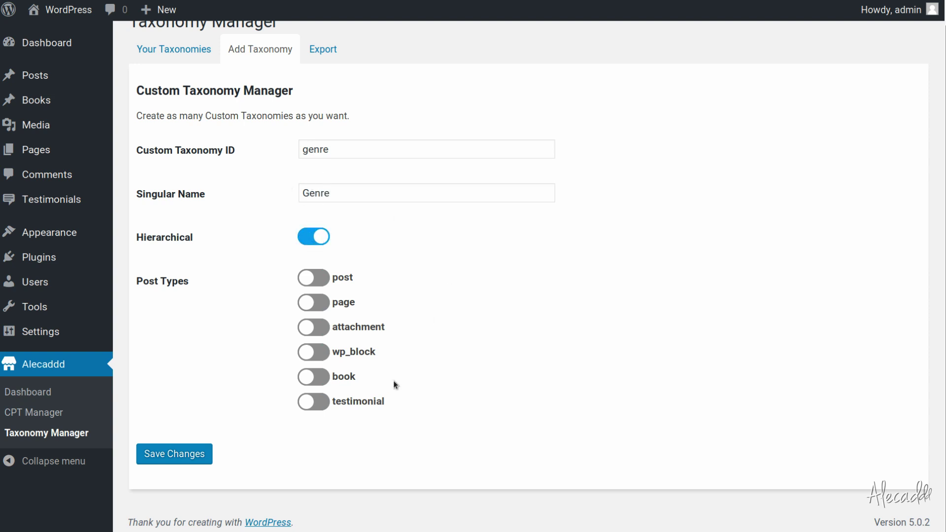
left_click(323, 378)
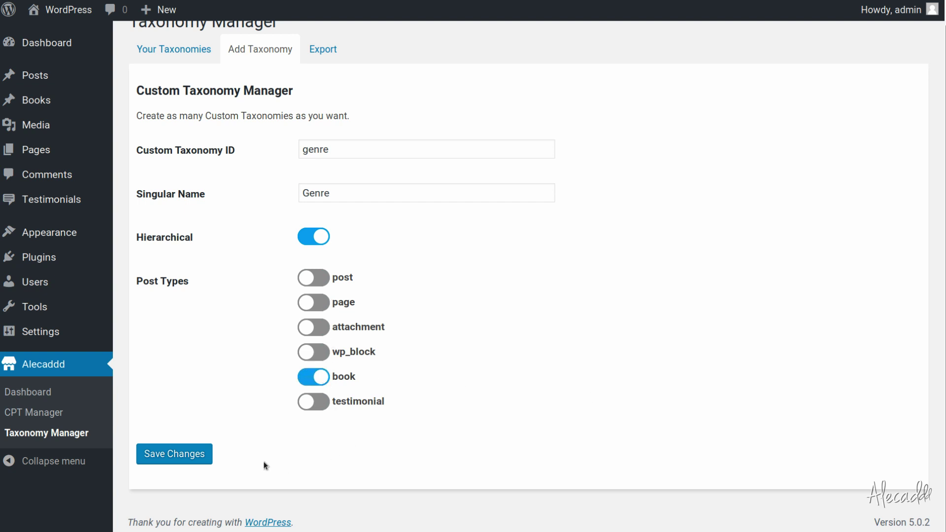
left_click(197, 458)
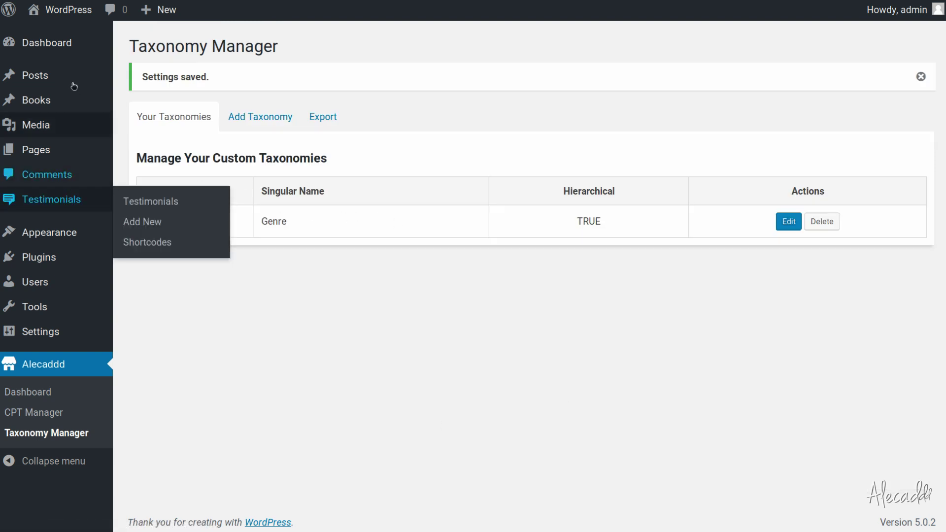
mouse_move(58, 102)
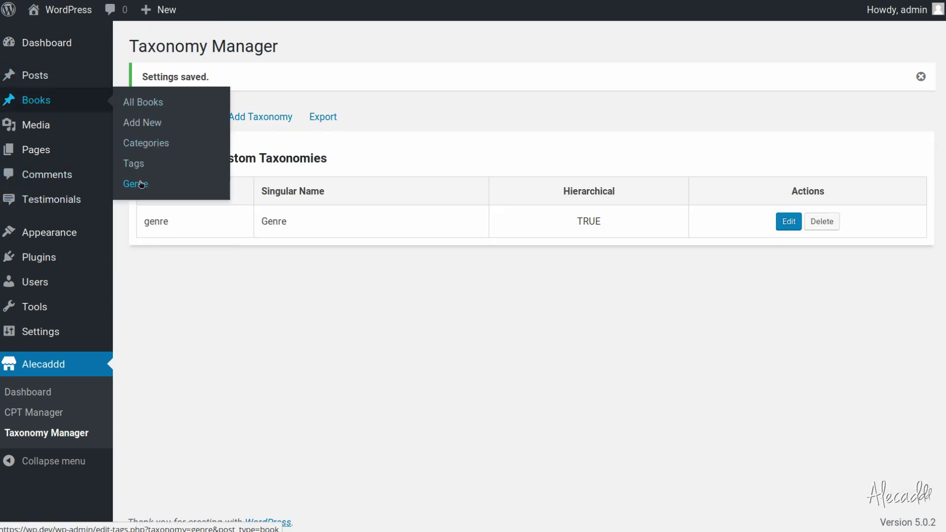
- Under Books > Genre, add the term 'Action' (slug action), view it, and return to the list
left_click(137, 182)
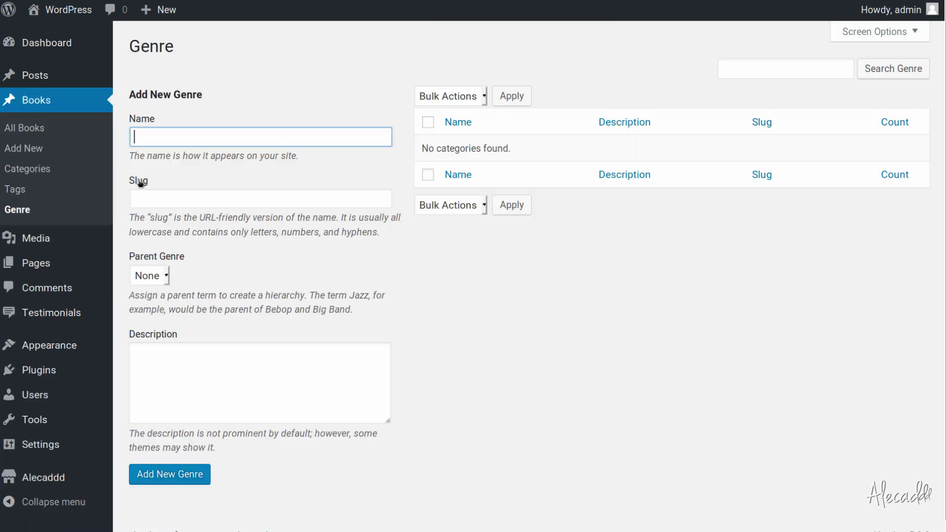
left_click(149, 136)
left_click(152, 156)
left_click(166, 475)
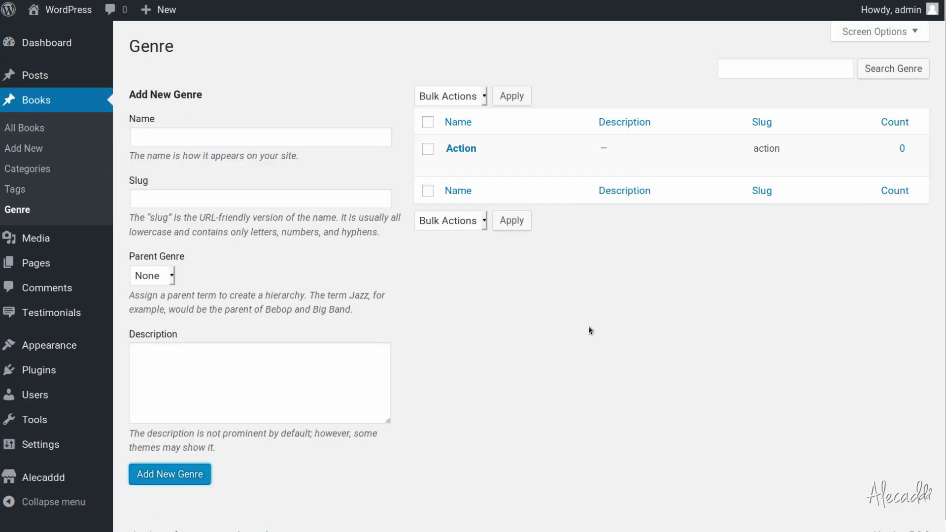
left_click(473, 145)
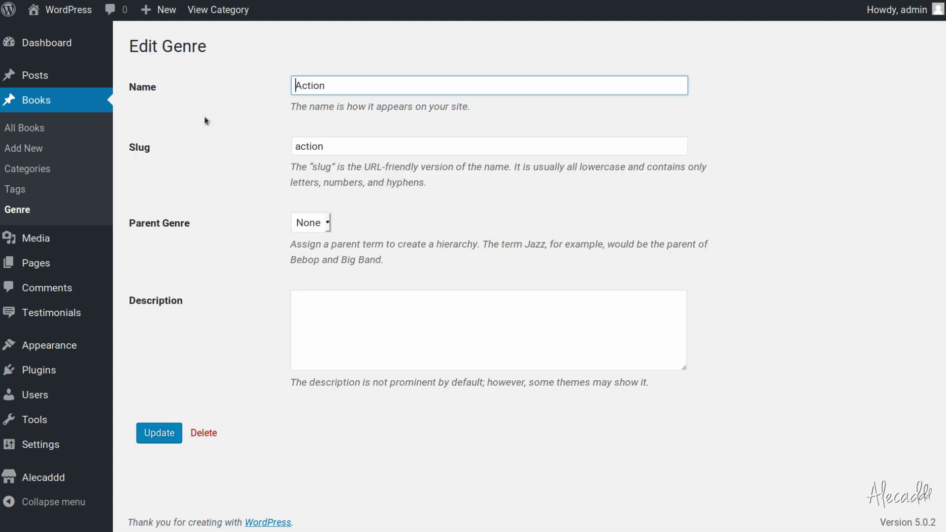
left_click(17, 211)
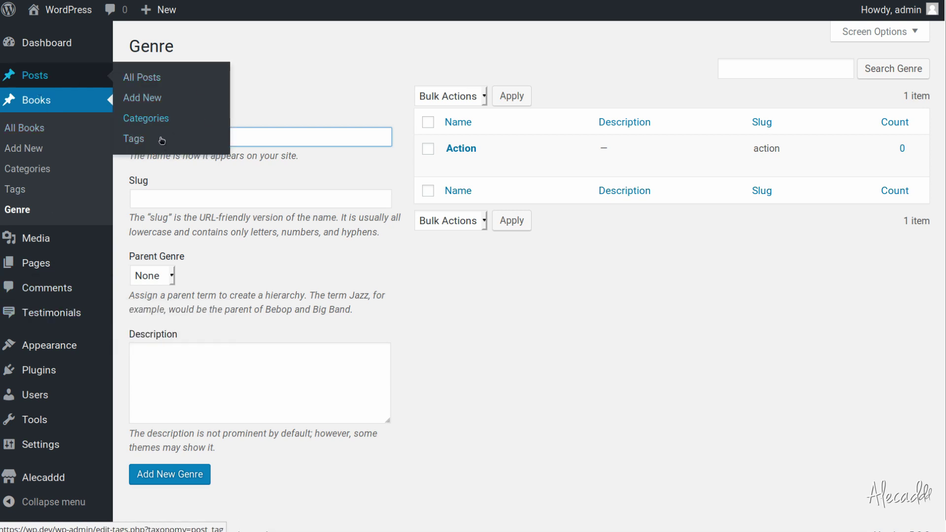
- Start a new book and check its Categories, Tags and Featured Image panels for a Genre option
left_click(50, 146)
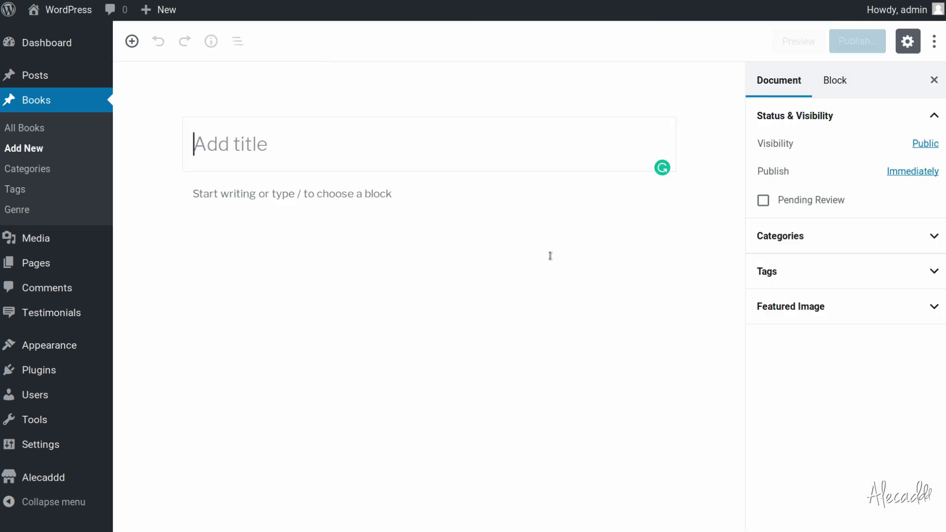
left_click(865, 238)
left_click(865, 238)
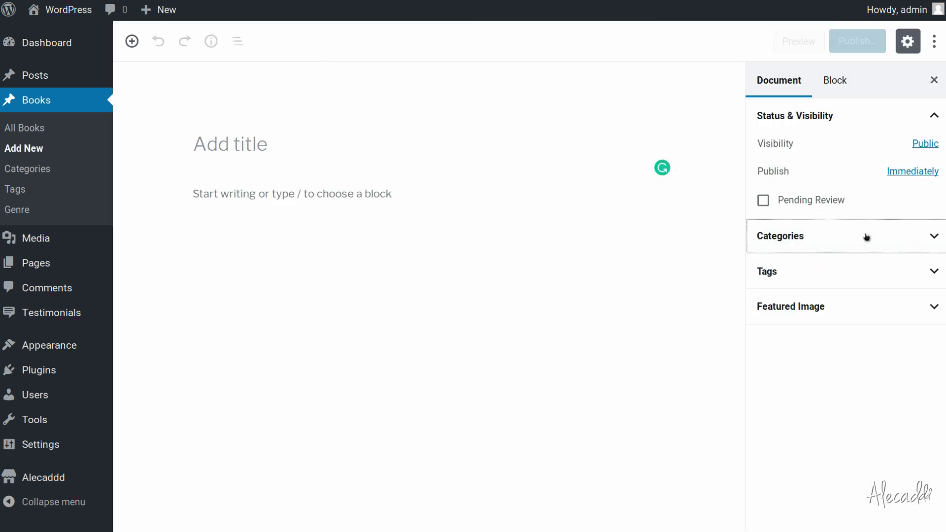
left_click(863, 274)
left_click(866, 366)
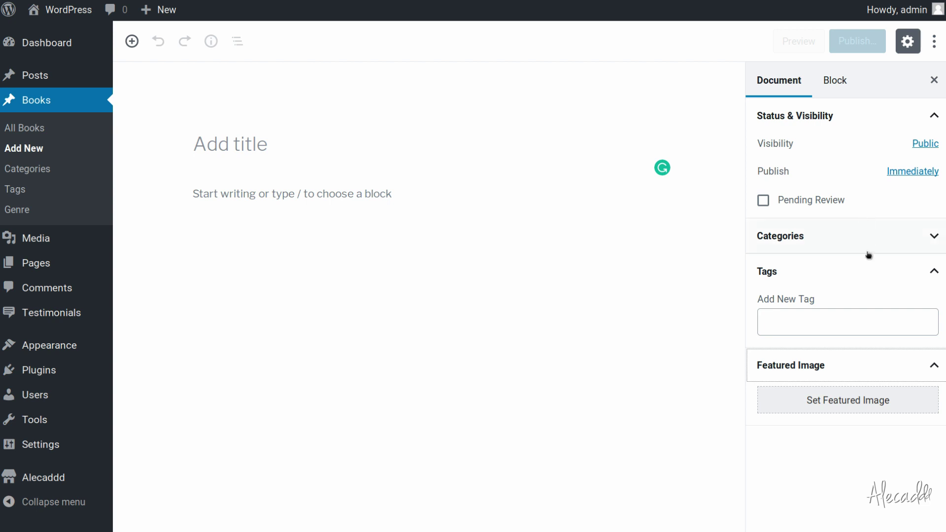
left_click(877, 237)
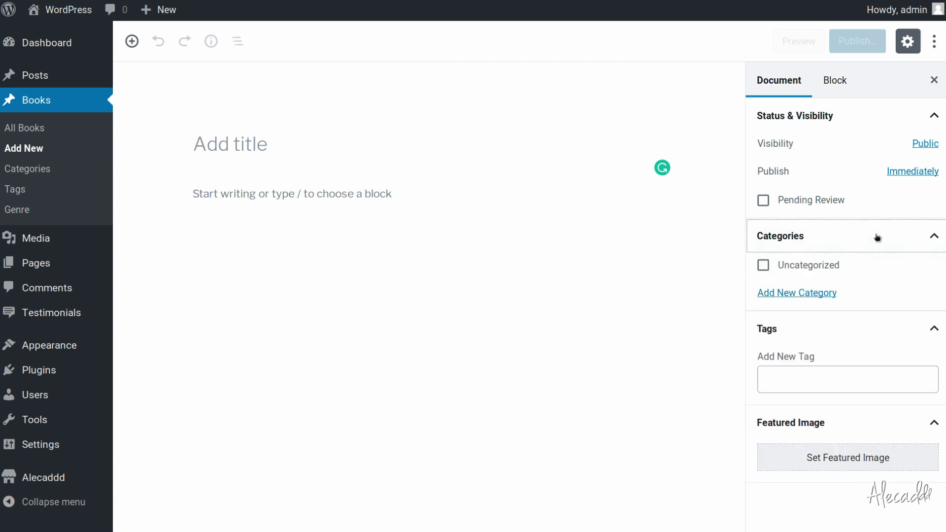
- Open My First Book from All Books and collapse its Tags, Categories and Featured Image panels
left_click(32, 129)
left_click(197, 152)
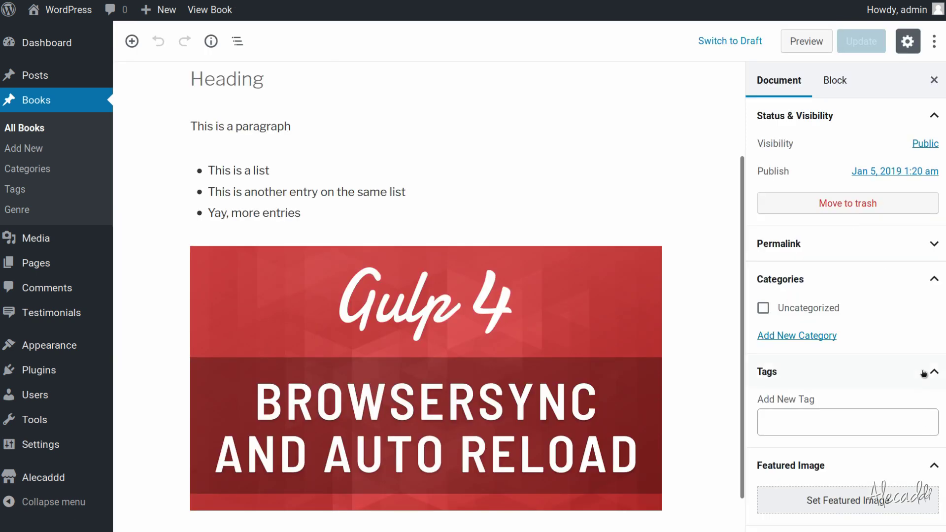
left_click(924, 373)
left_click(918, 281)
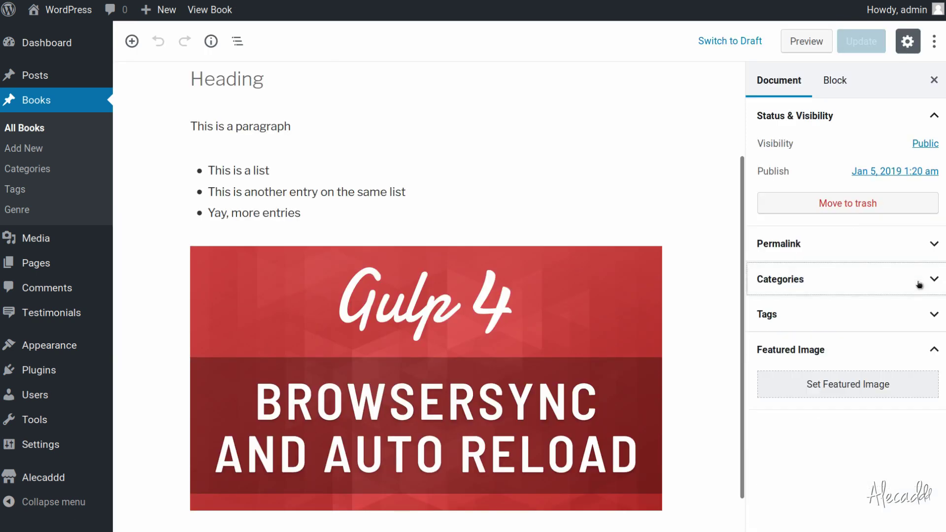
left_click(910, 358)
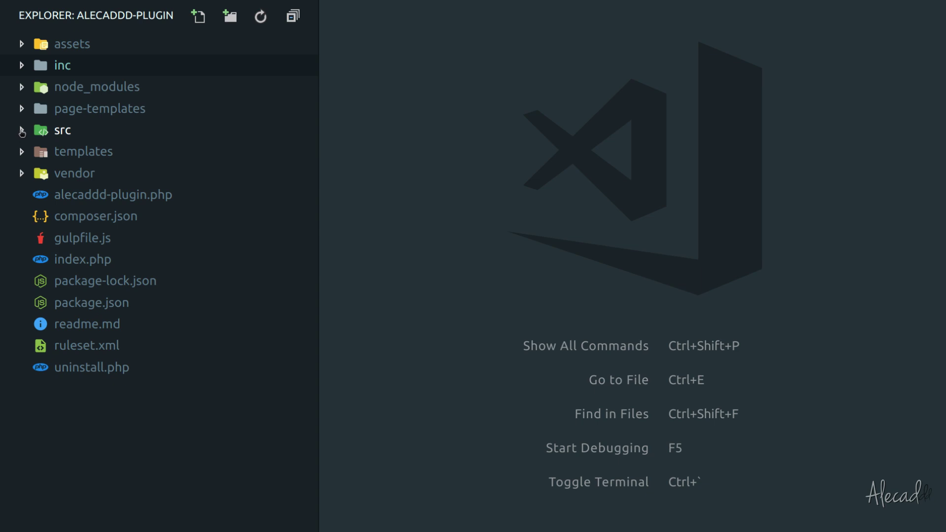
- Expand inc > Base in the Explorer and open CustomTaxonomyController.php
left_click(21, 131)
left_click(22, 130)
left_click(22, 66)
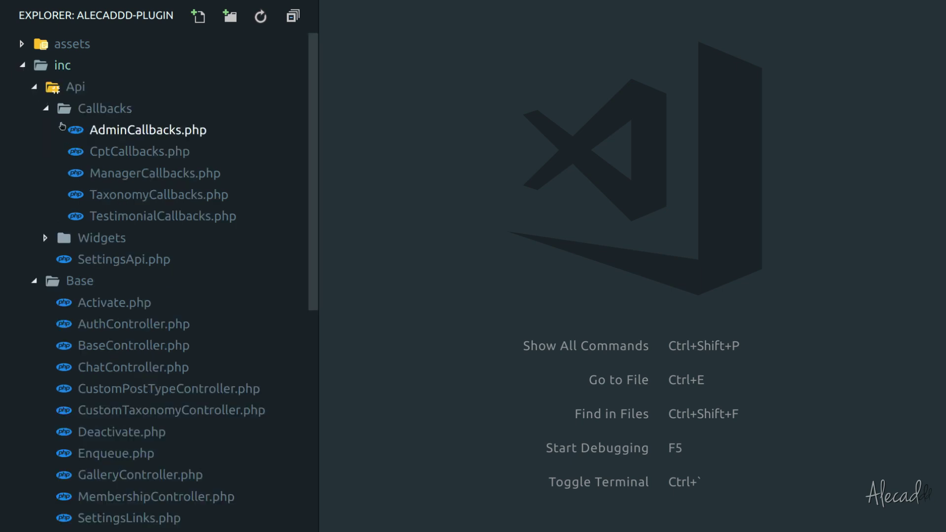
left_click(34, 86)
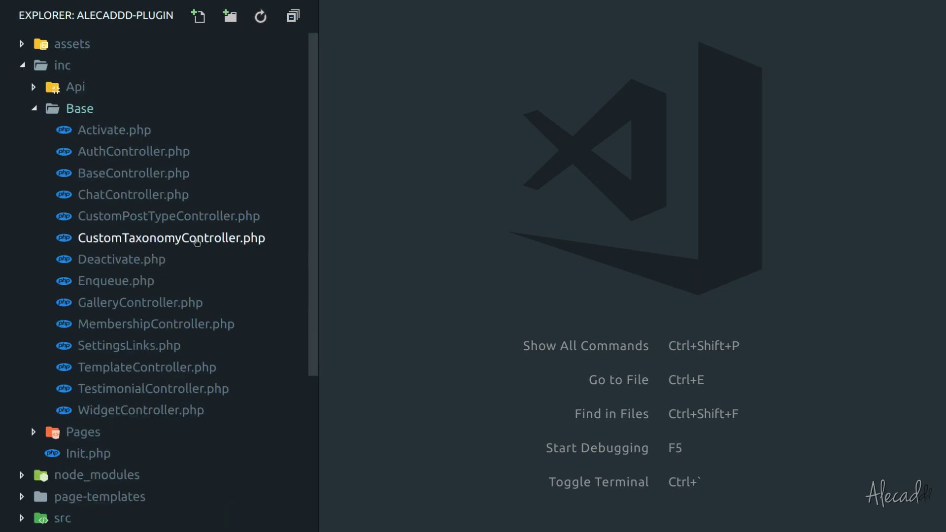
left_click(173, 239)
- Inspect the register_taxonomy loop over $this->taxonomies, then scroll up toward the arguments array
left_click(689, 260)
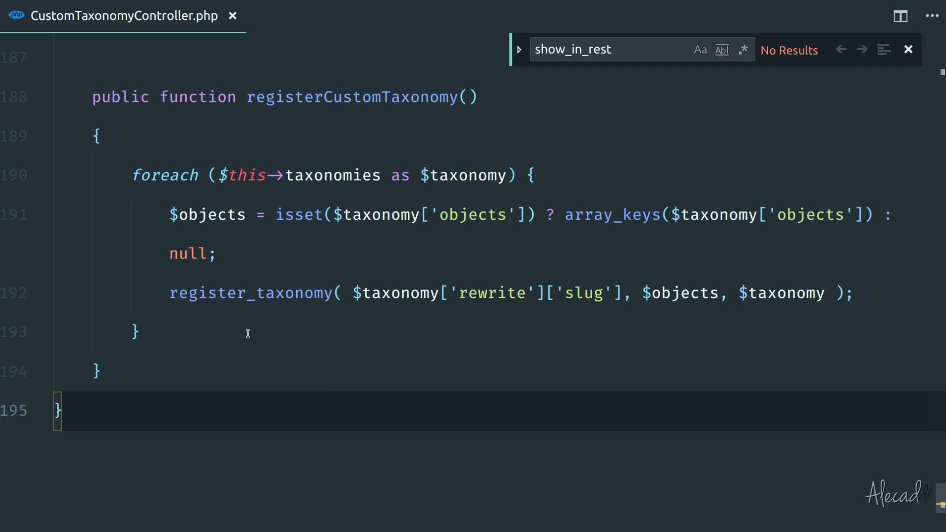
left_click(259, 292)
double_click(259, 293)
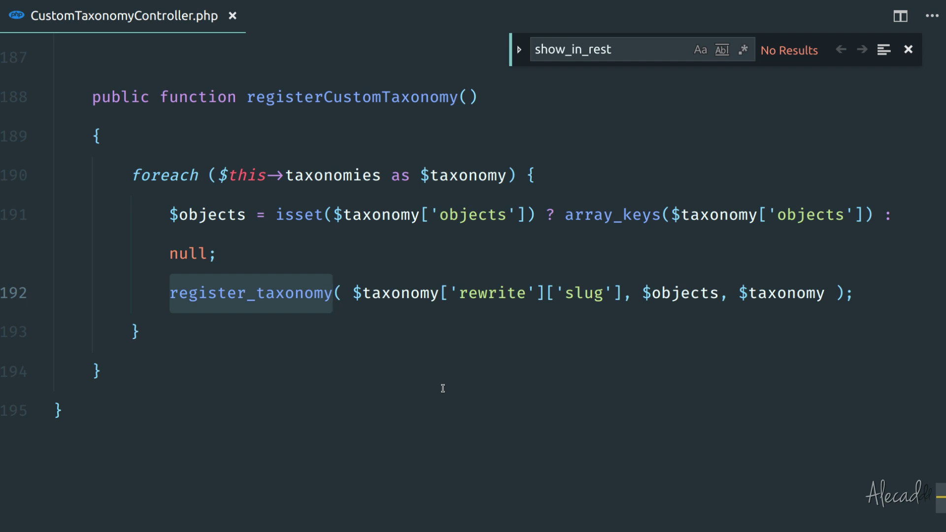
left_click_drag(131, 174, 138, 332)
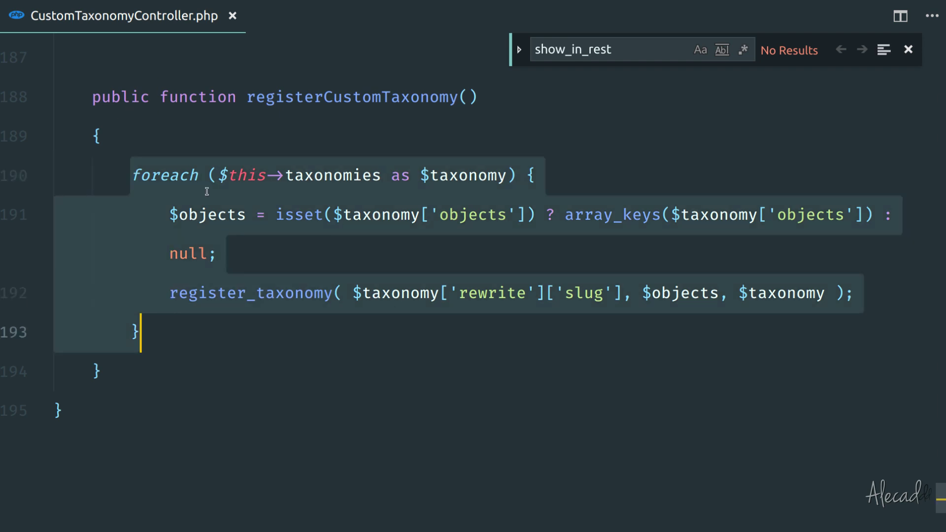
double_click(360, 178)
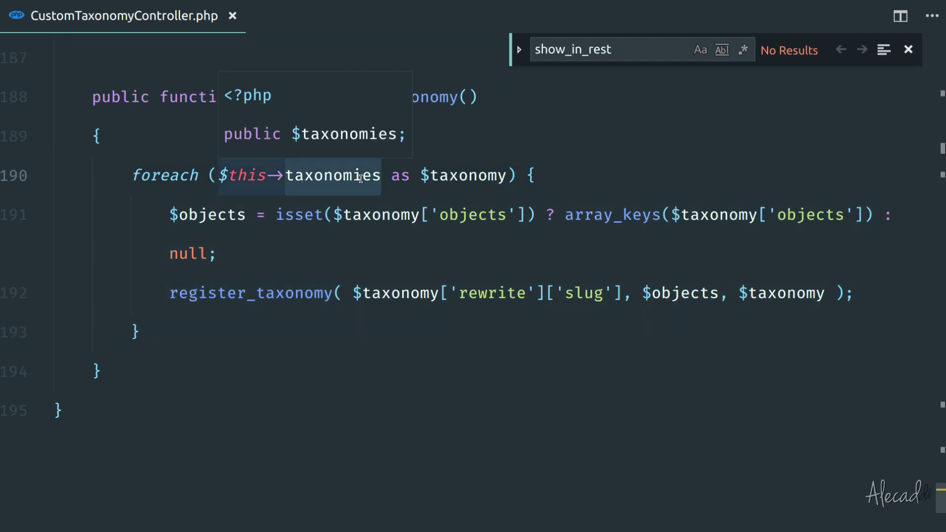
double_click(278, 294)
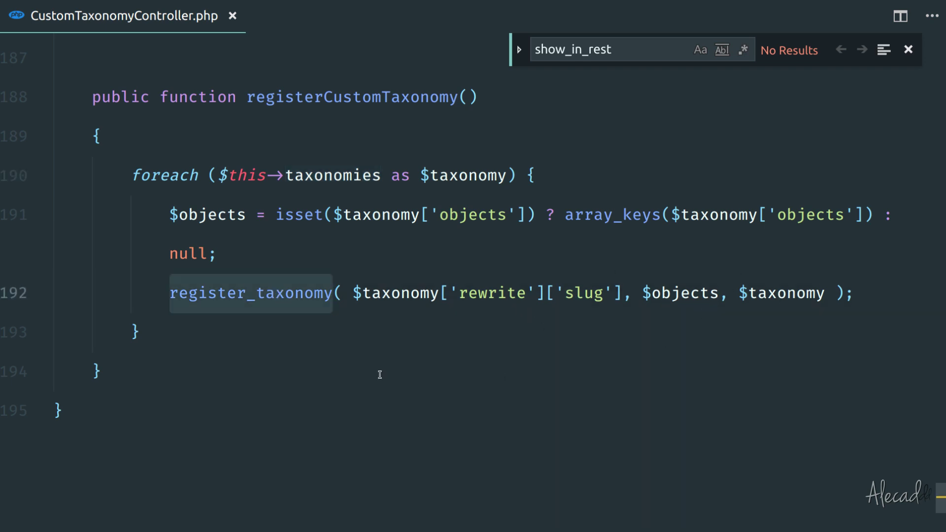
key("ctrl+z")
double_click(309, 271)
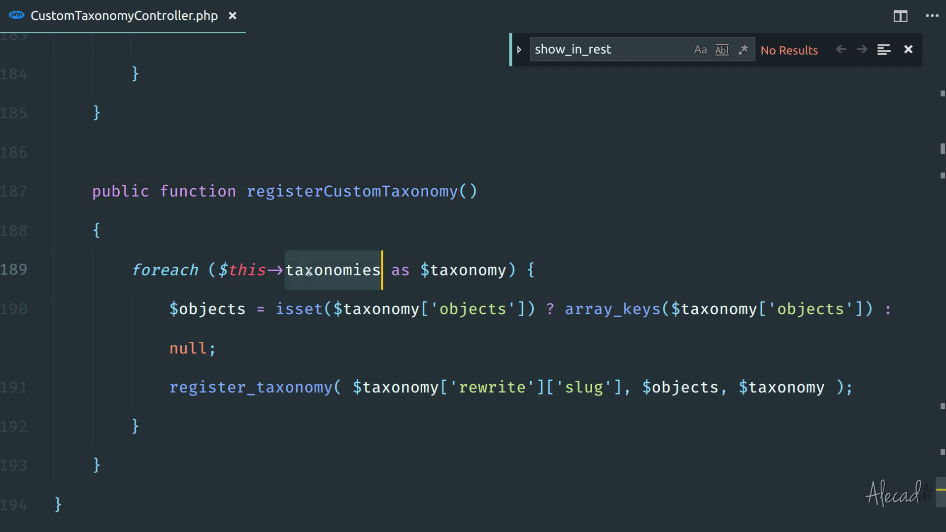
scroll(311, 270, "up", 5)
- Review the taxonomy arguments (hierarchical, labels, show_ui, show_admin_column) down to the query_var line
left_click(501, 80)
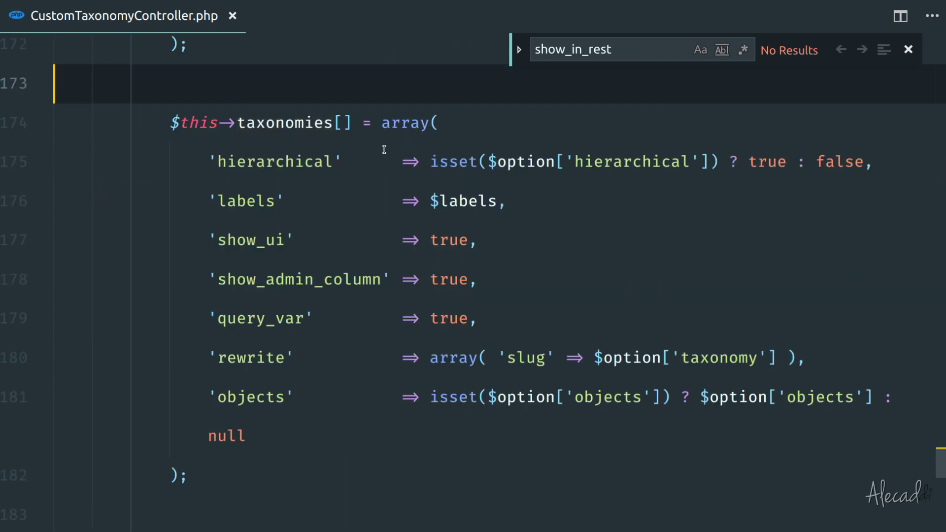
double_click(229, 157)
left_click(908, 50)
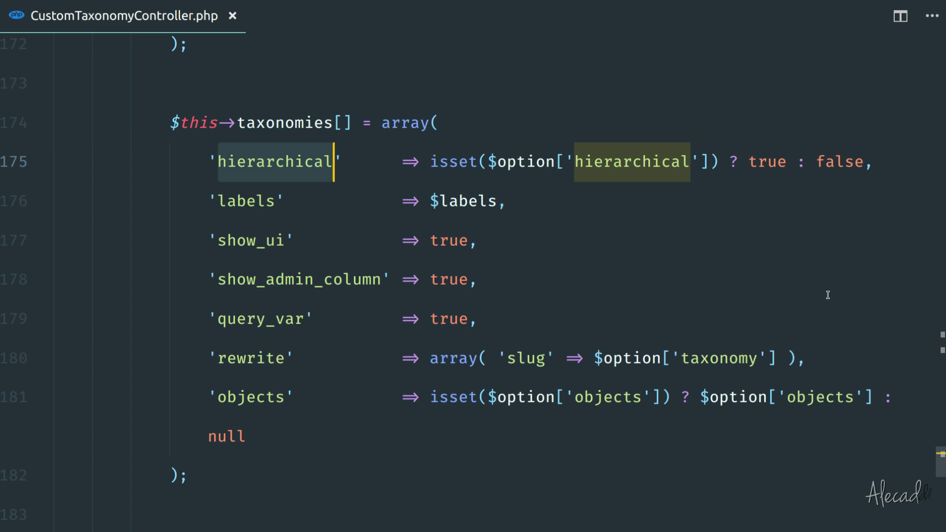
left_click(828, 294)
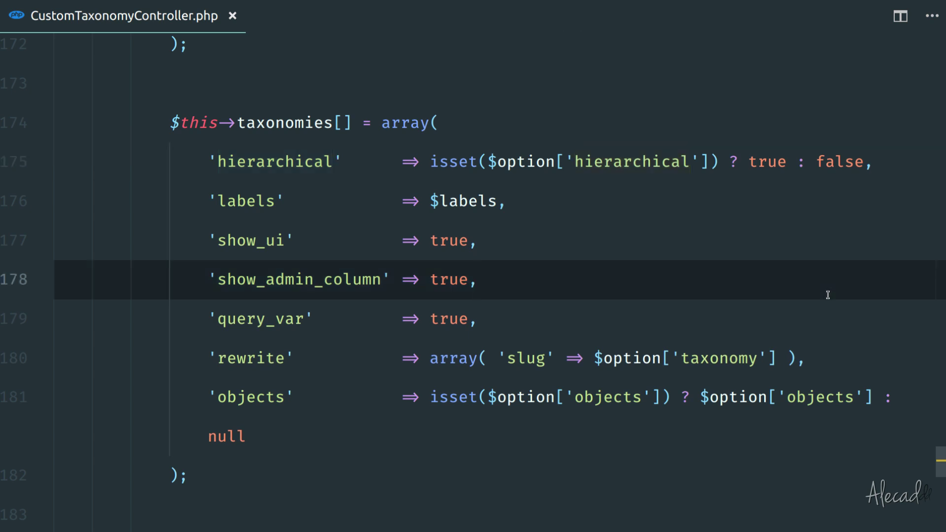
double_click(276, 157)
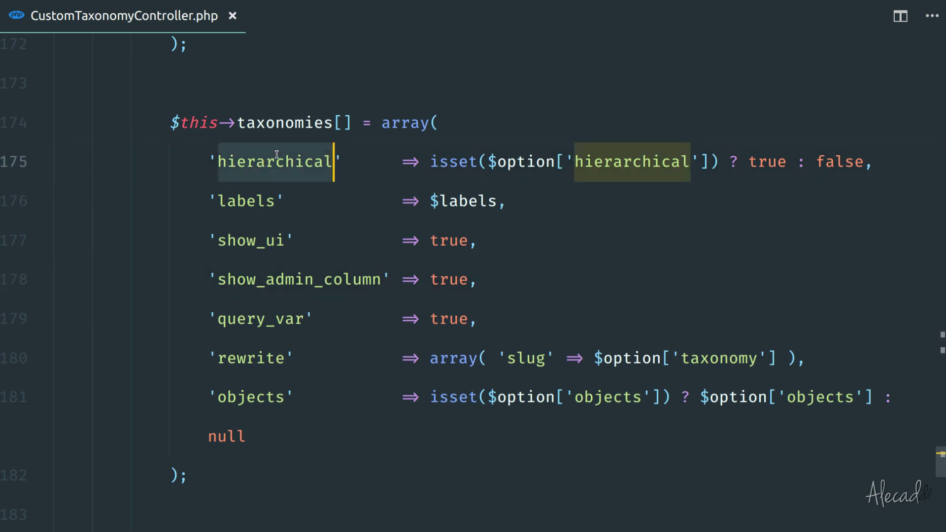
double_click(252, 197)
double_click(269, 248)
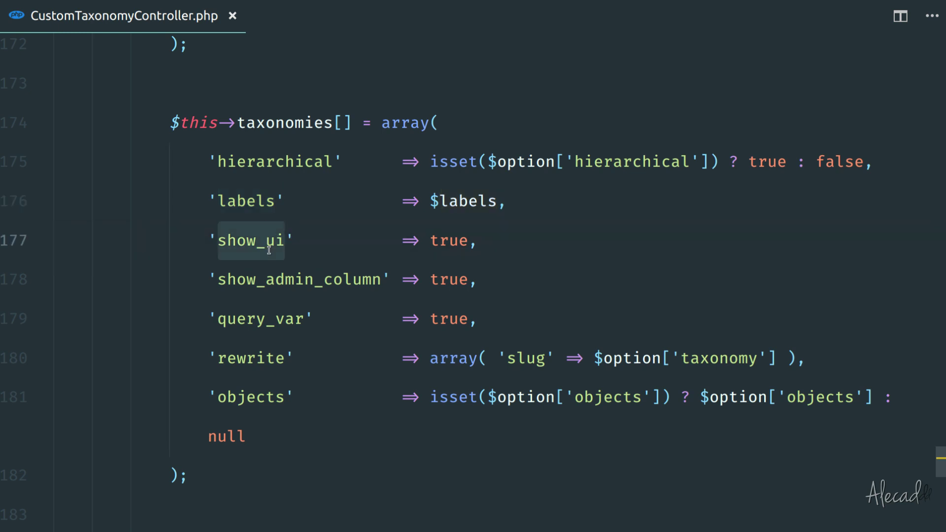
left_click(663, 263)
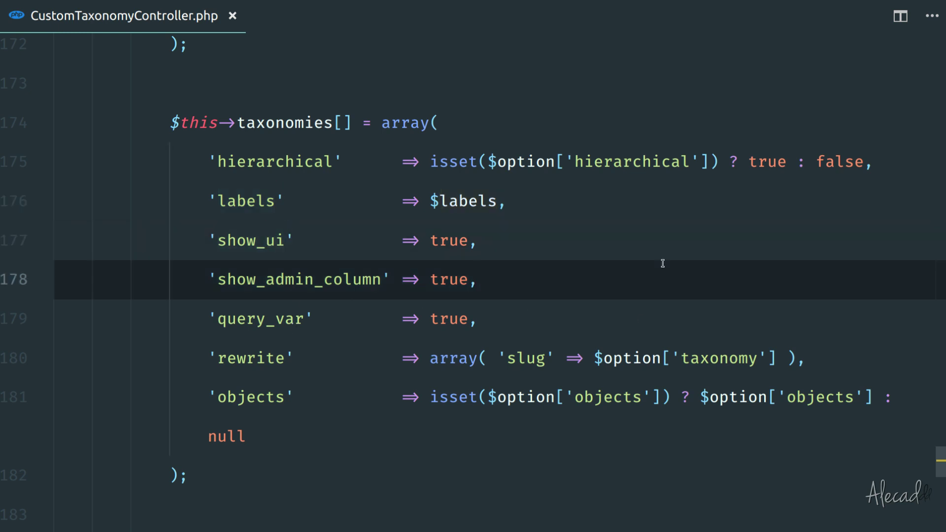
left_click(591, 306)
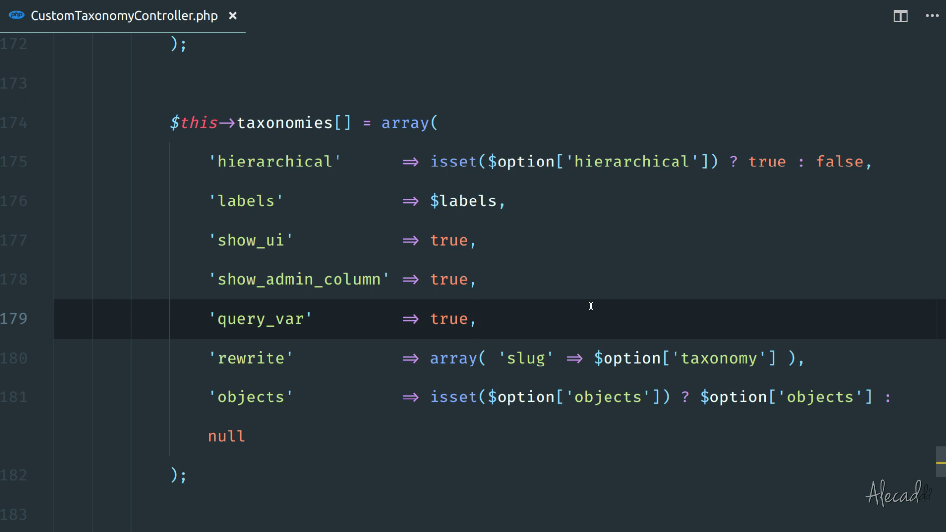
- Add 'show_in_rest' => true after the query_var line and save the file
key("Return")
type("'shopw")
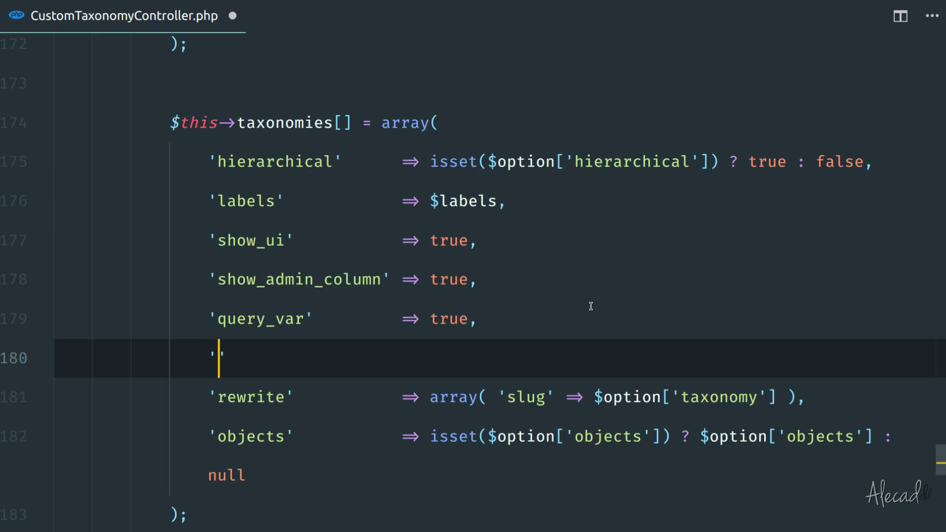
key("BackSpace")
key("BackSpace")
type("w_in_")
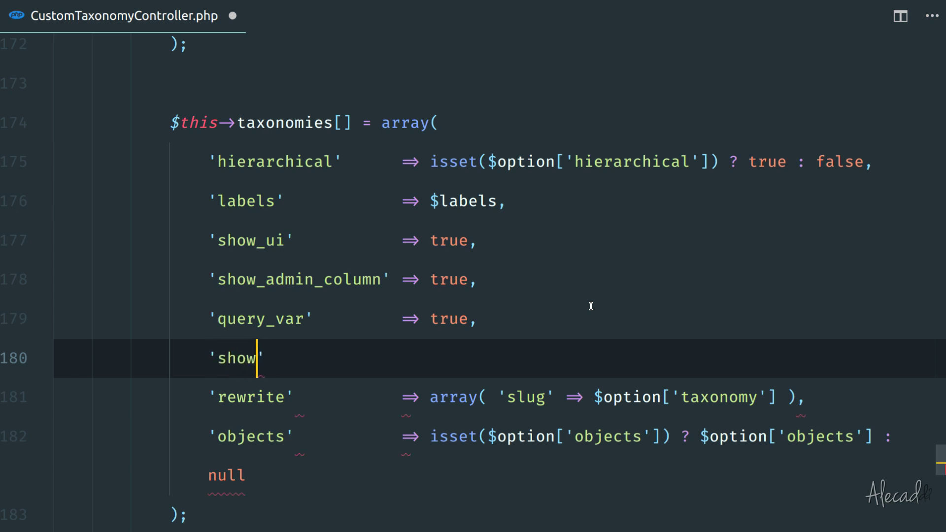
type("rest'      ")
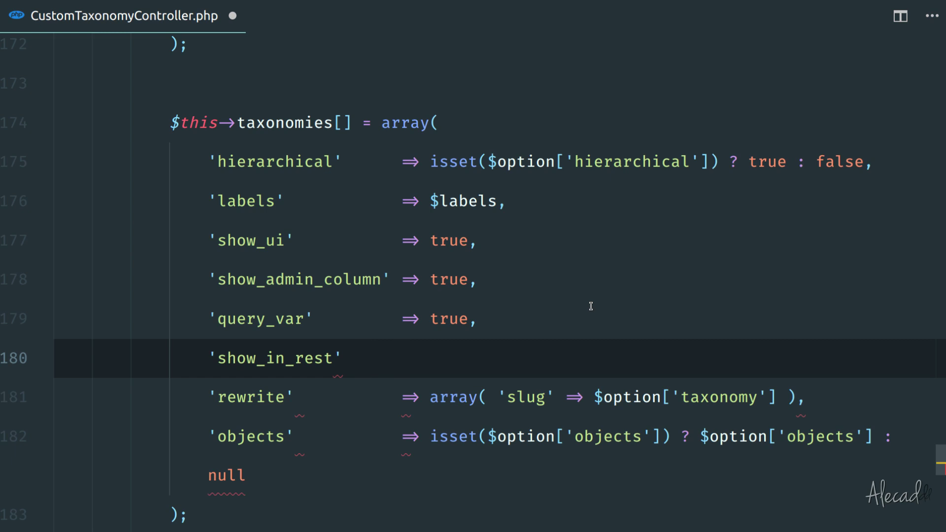
type("=> true")
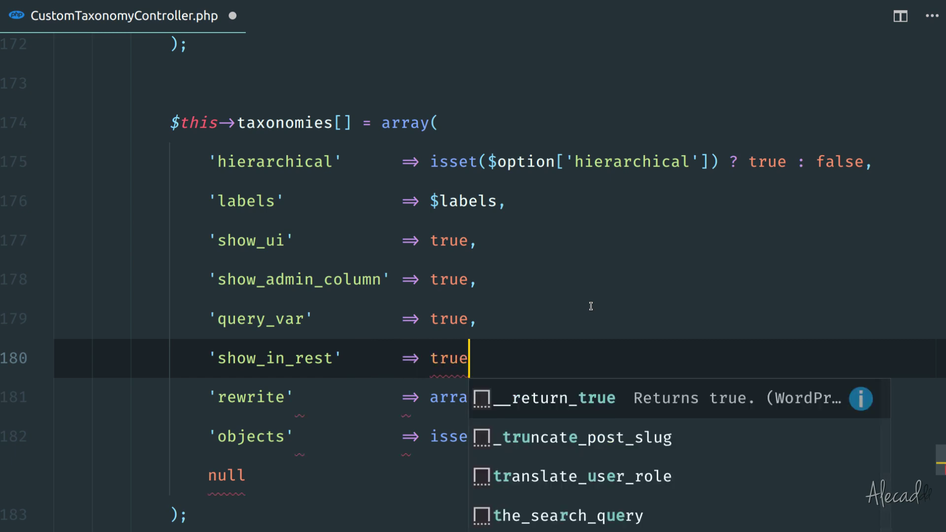
type(",")
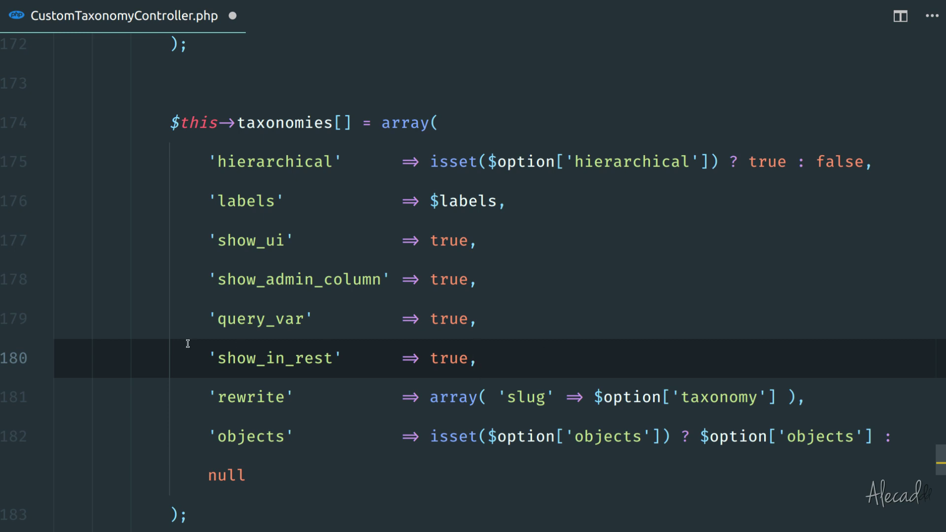
double_click(220, 358)
left_click(469, 359)
left_click(554, 341)
key("ctrl+s")
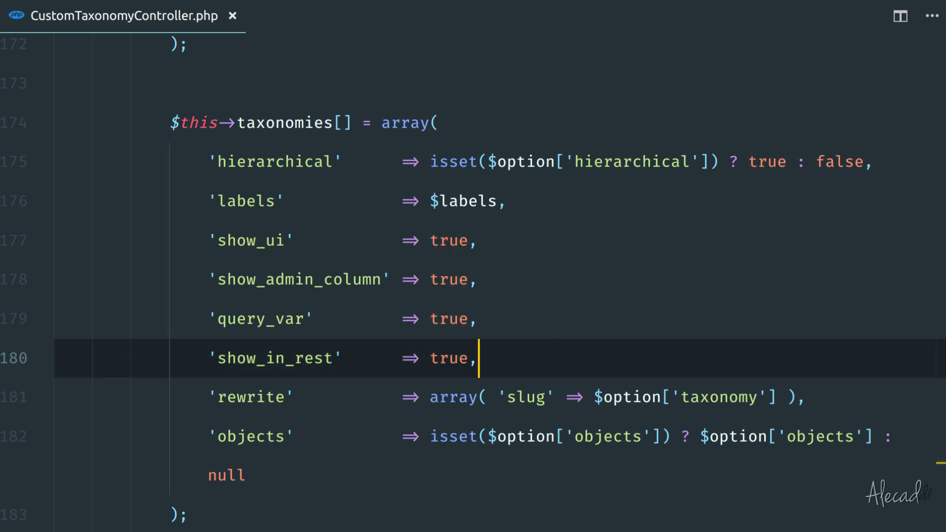
key("alt+Tab")
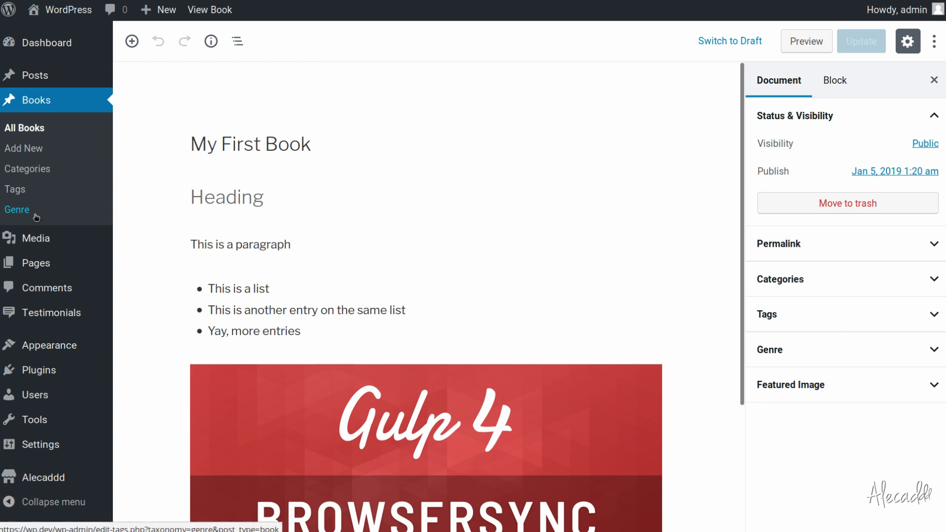
- Expand My First Book's Genre panel, review the Parent Genre choices, then collapse the panel
left_click(826, 358)
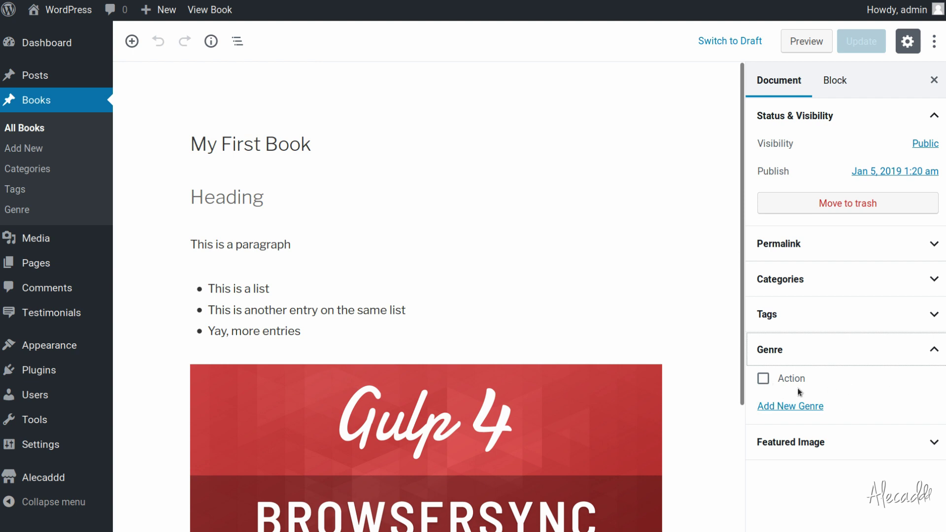
left_click(794, 407)
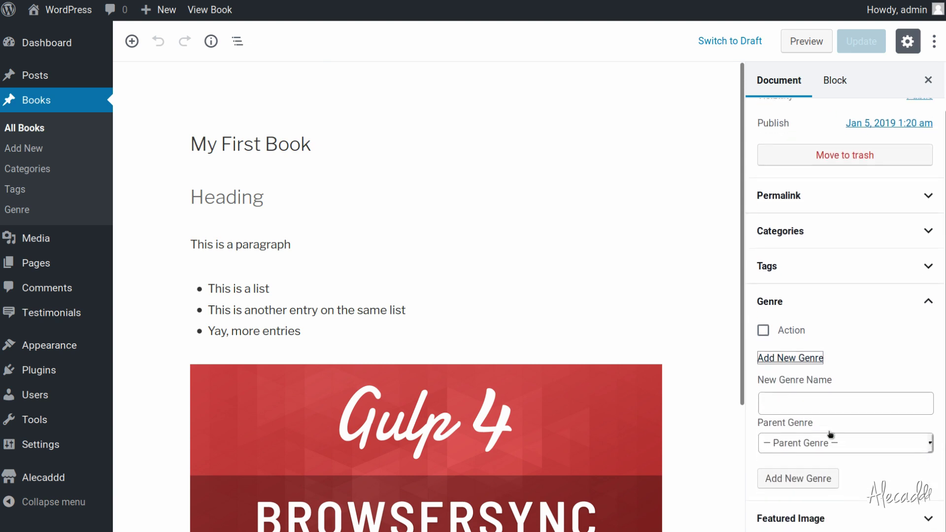
left_click(836, 443)
left_click(882, 362)
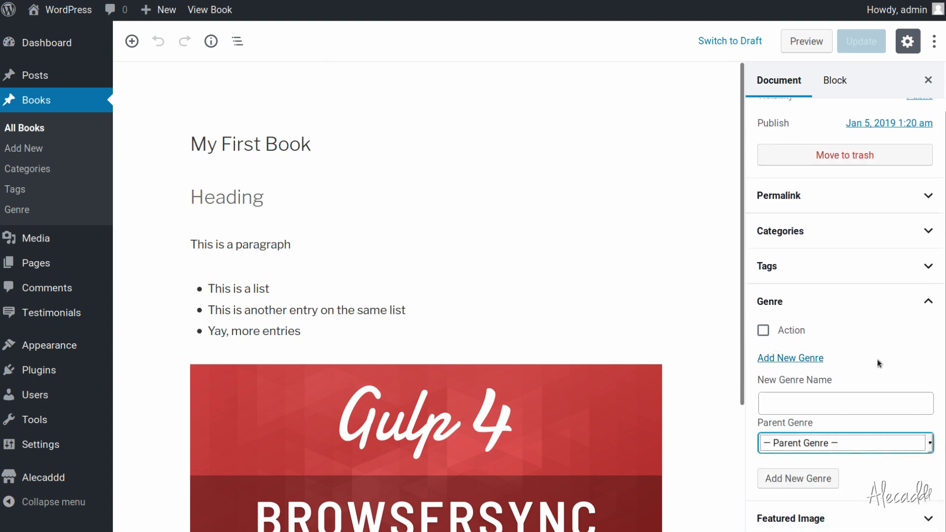
left_click(926, 301)
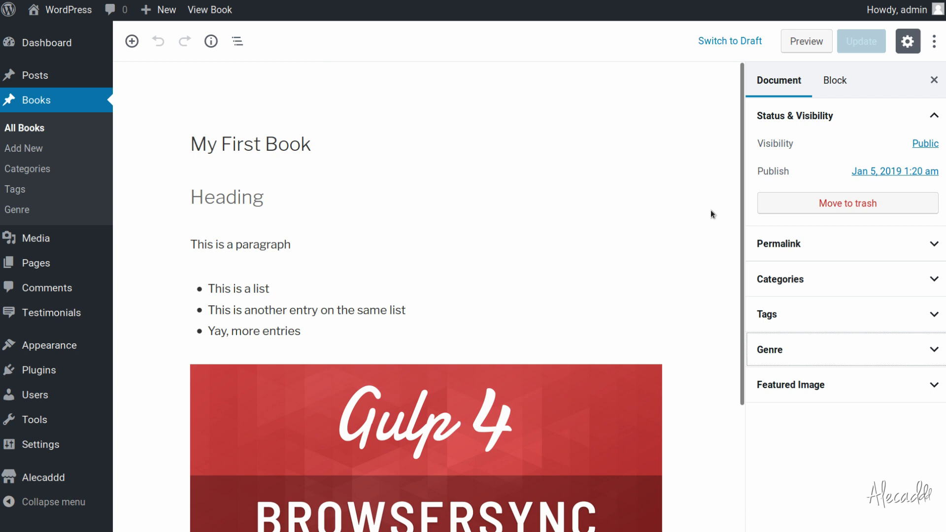
mouse_move(43, 479)
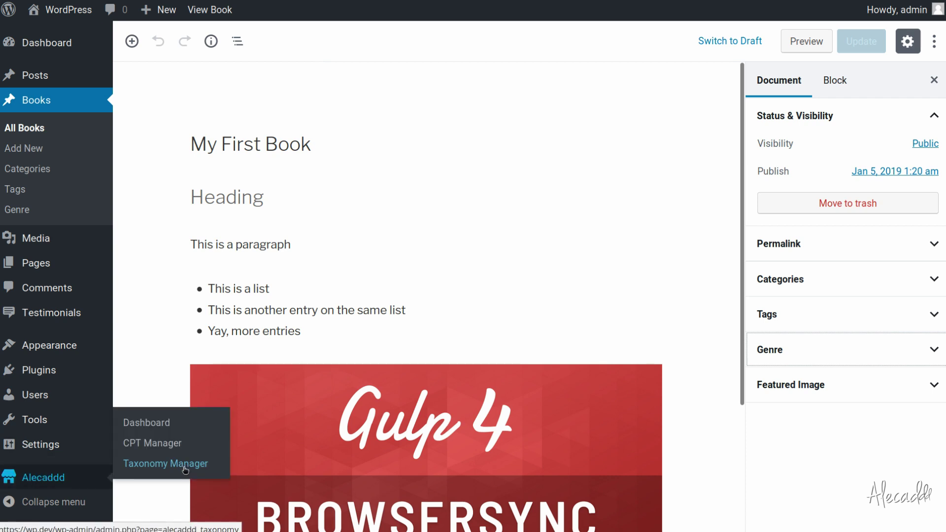
- Open the Taxonomy Manager's Add Taxonomy form and point out the wp_block post type
left_click(165, 463)
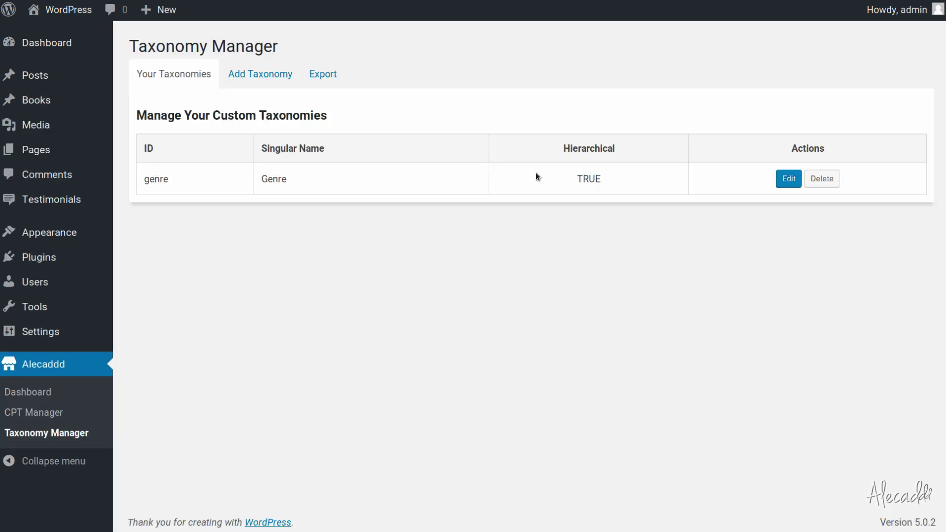
left_click(251, 79)
double_click(356, 378)
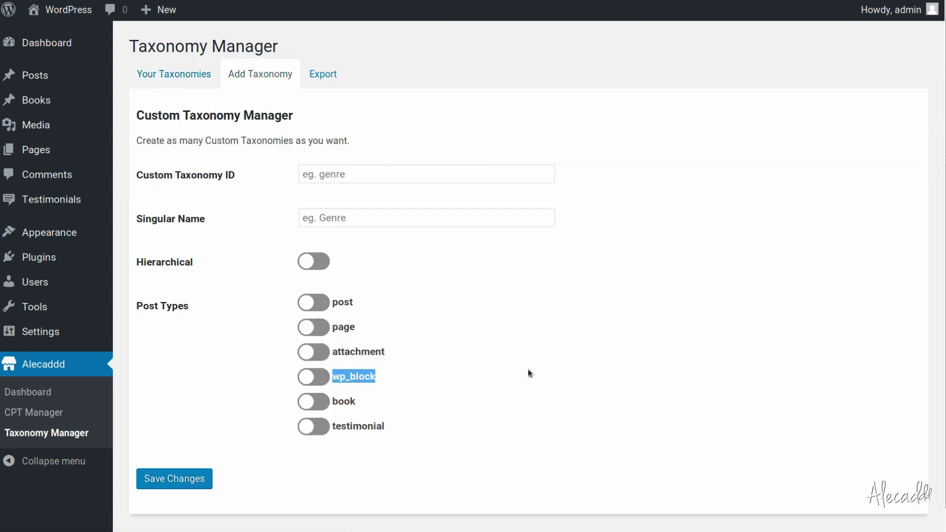
left_click(527, 373)
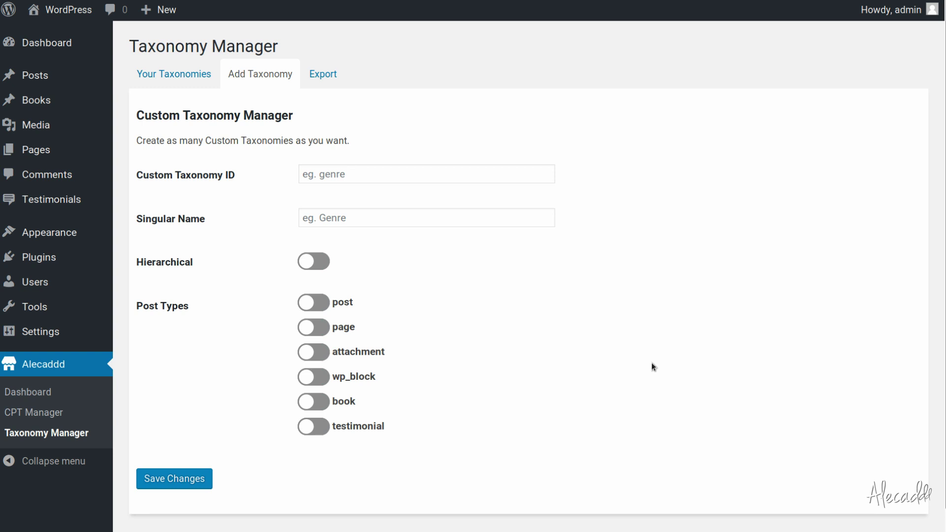
- Save a hierarchical taxonomy with ID 'position', singular 'Position', attached to wp_block
left_click(335, 178)
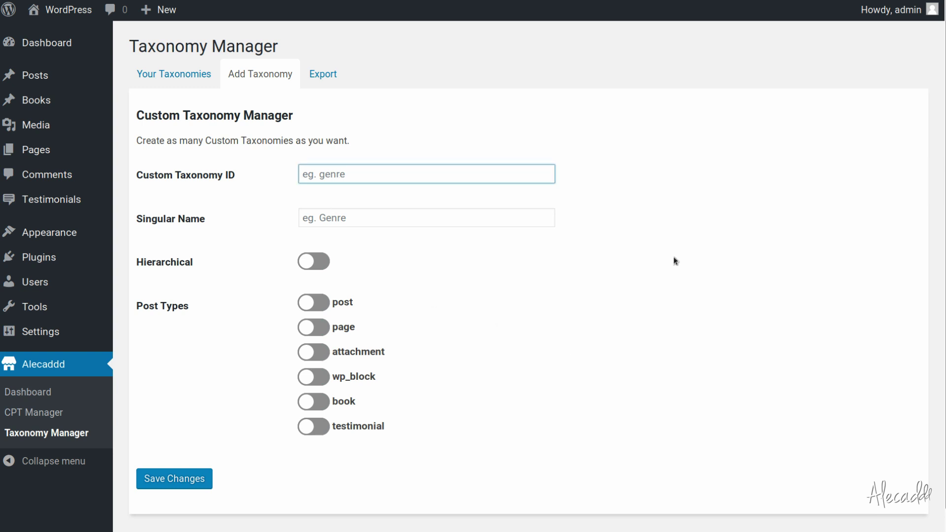
type("position")
key("Tab")
type("Position")
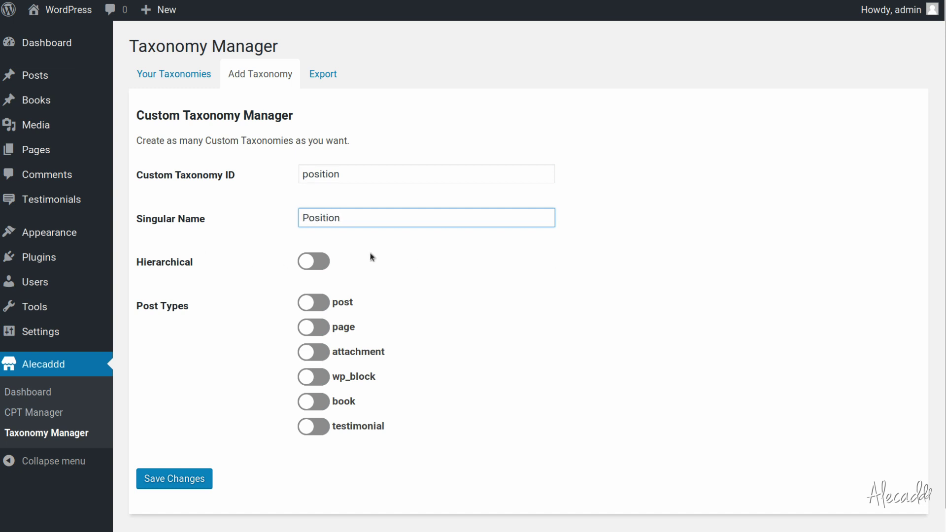
left_click(313, 262)
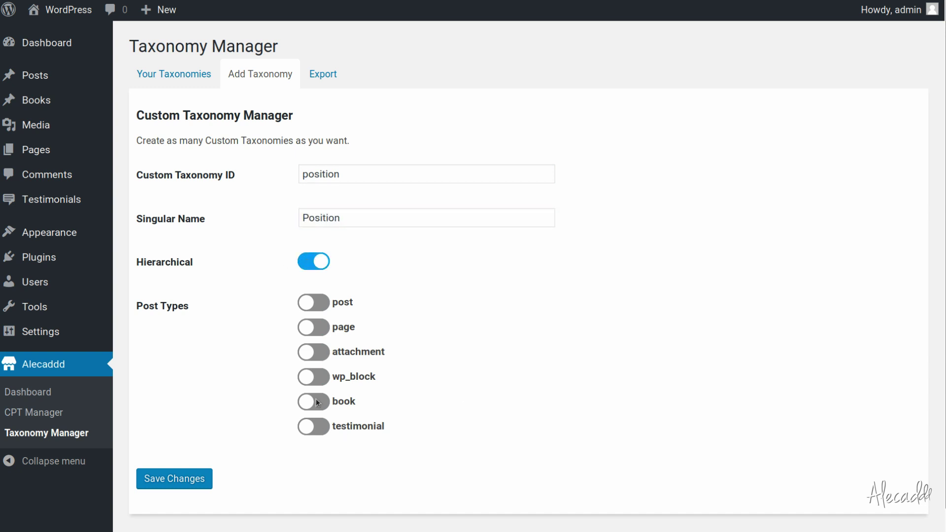
left_click(326, 376)
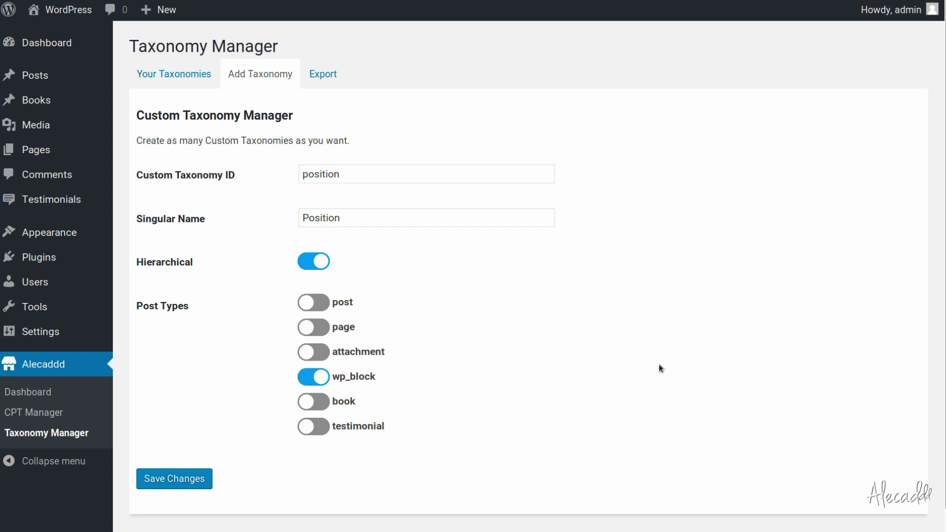
left_click(186, 478)
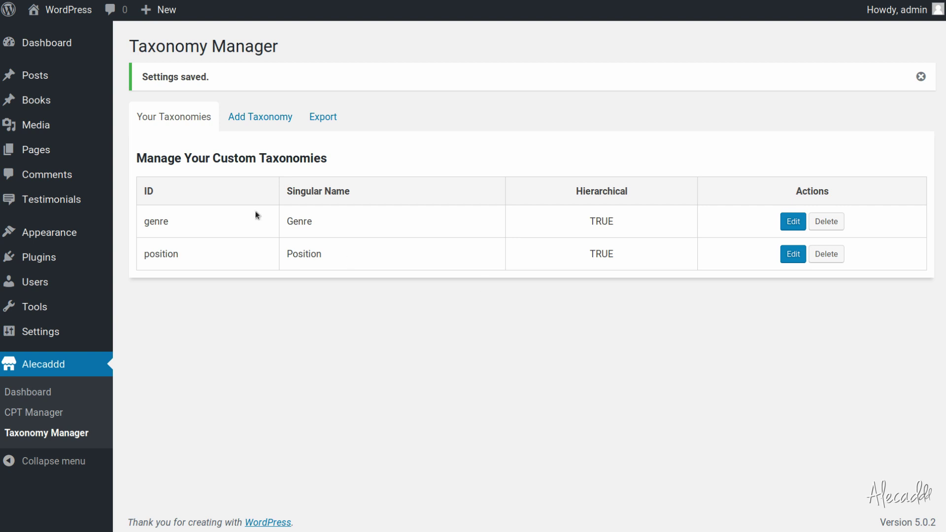
- Point out the new position taxonomy ID, then go to the Posts list
double_click(146, 254)
left_click(378, 278)
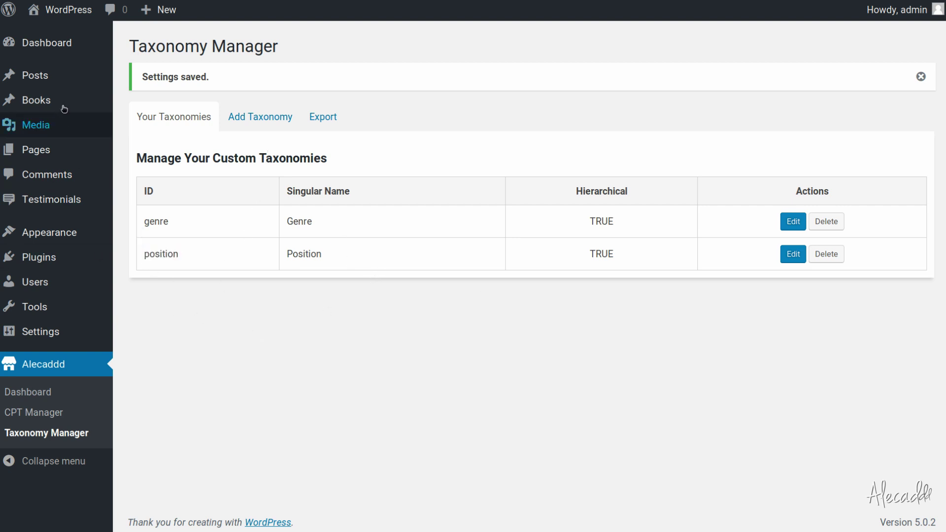
mouse_move(66, 81)
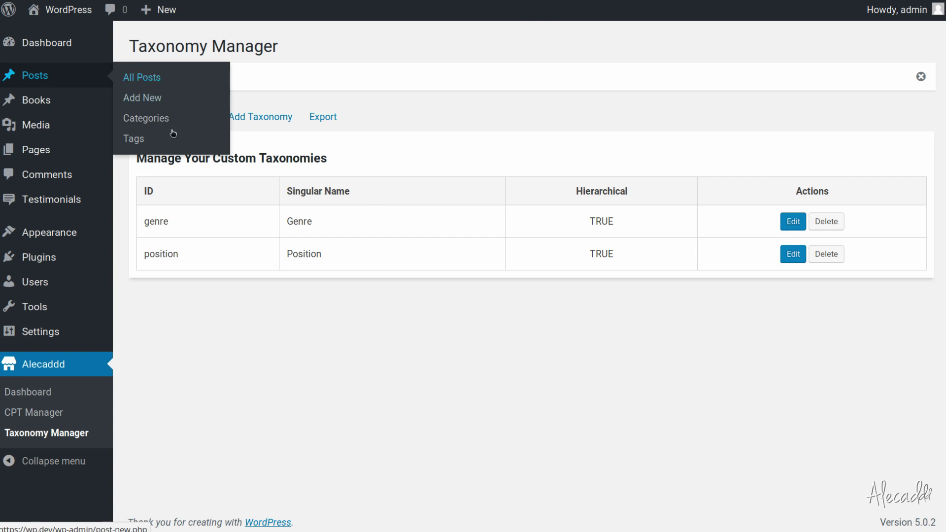
mouse_move(81, 106)
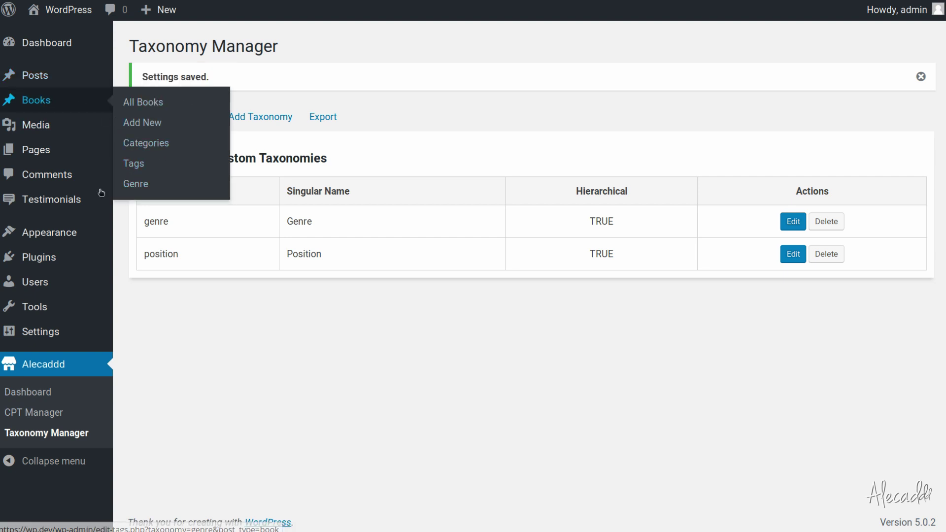
mouse_move(153, 224)
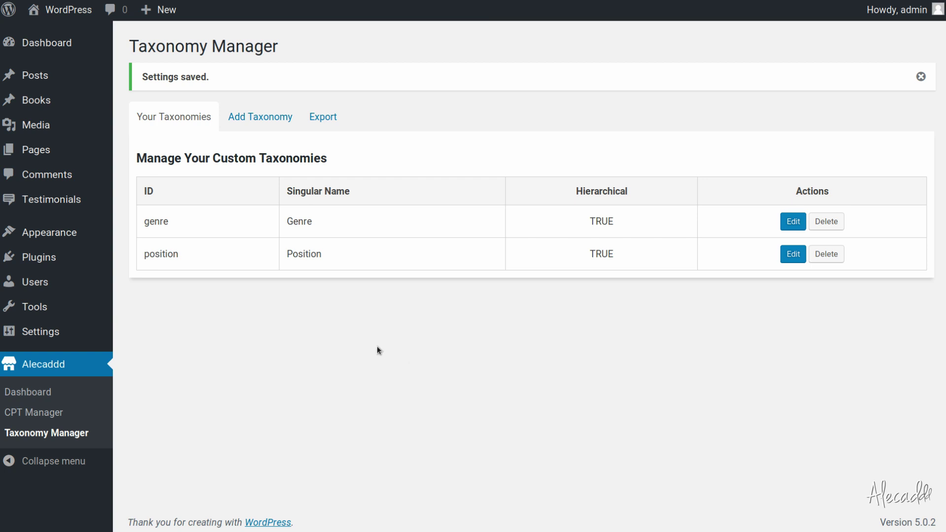
left_click(64, 71)
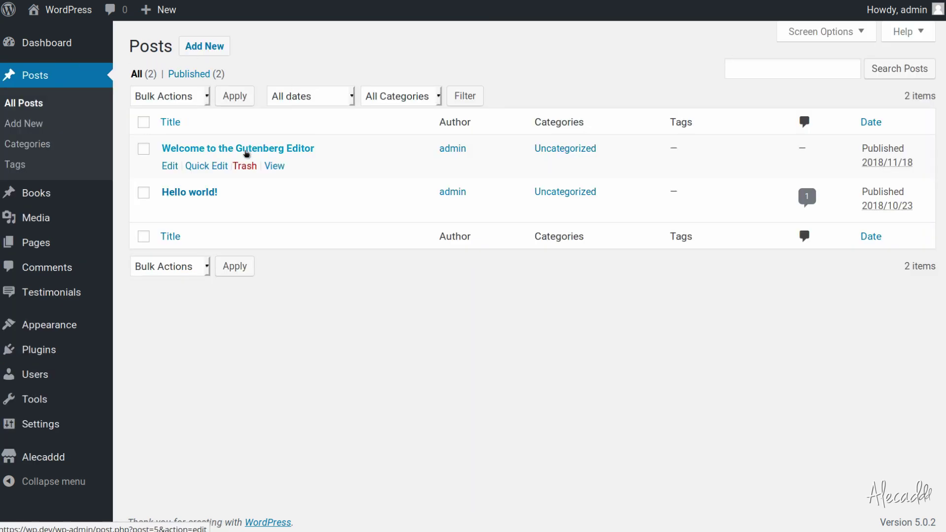
- Edit 'Welcome to the Gutenberg Editor', select its first paragraph, and open More options
left_click(247, 152)
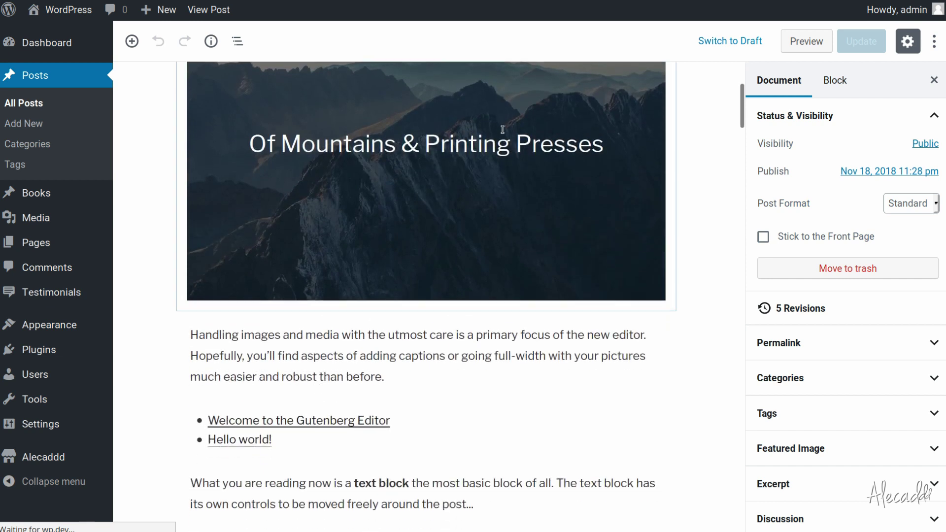
scroll(342, 257, "down", 1)
left_click(342, 257)
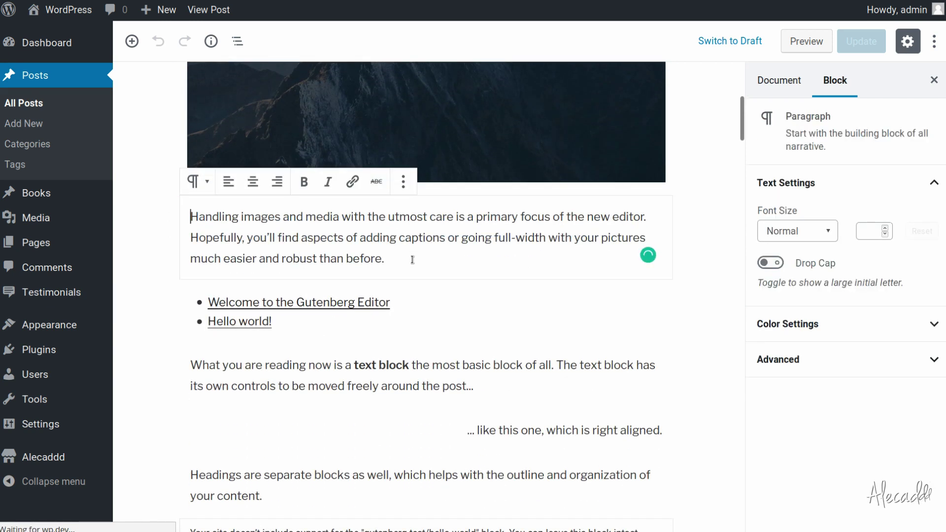
left_click_drag(412, 260, 190, 217)
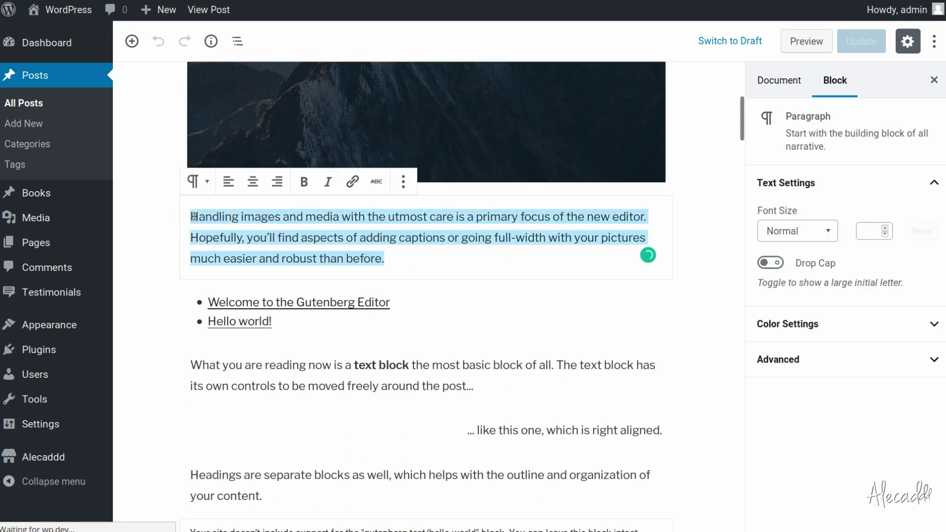
left_click(520, 257)
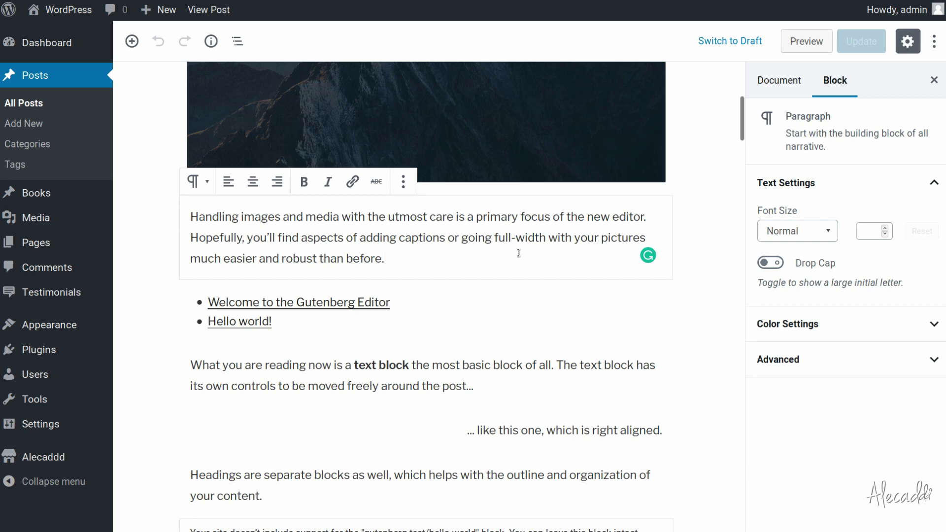
left_click(407, 189)
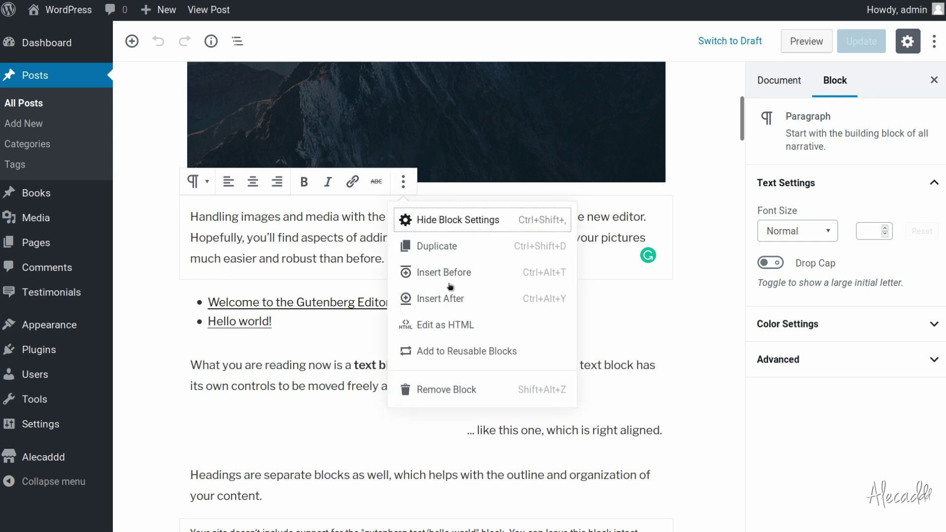
- Convert the first paragraph into a reusable block named 'Pharagraph Block' and save it
left_click(485, 351)
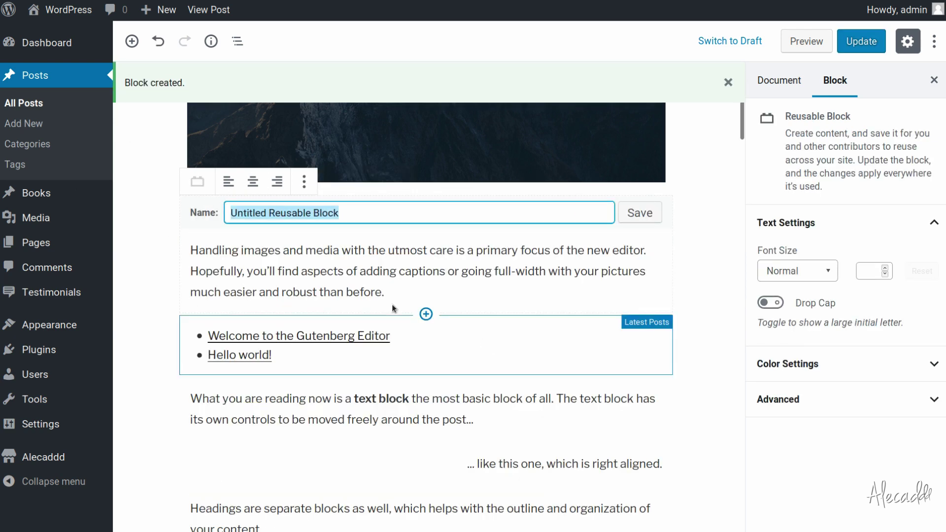
left_click(357, 212)
key("ctrl+a")
type("P")
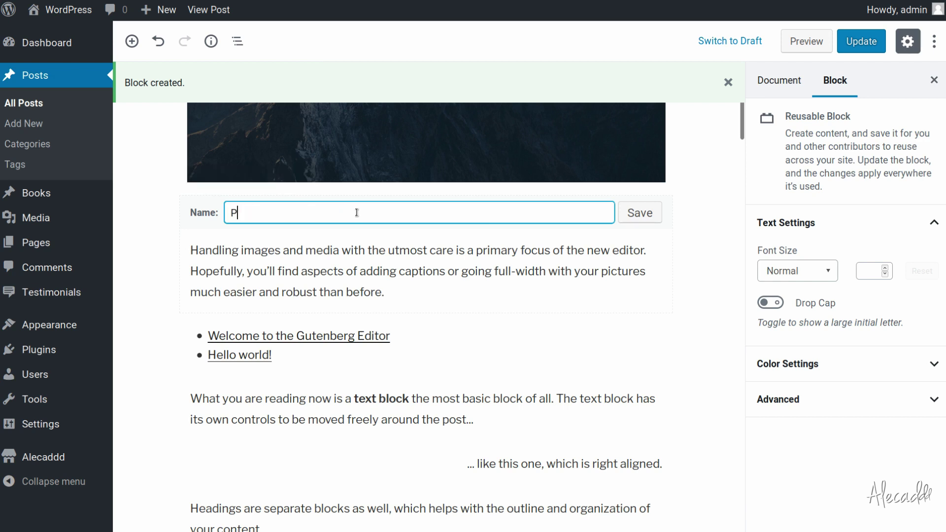
type("haragraph Block")
left_click(638, 212)
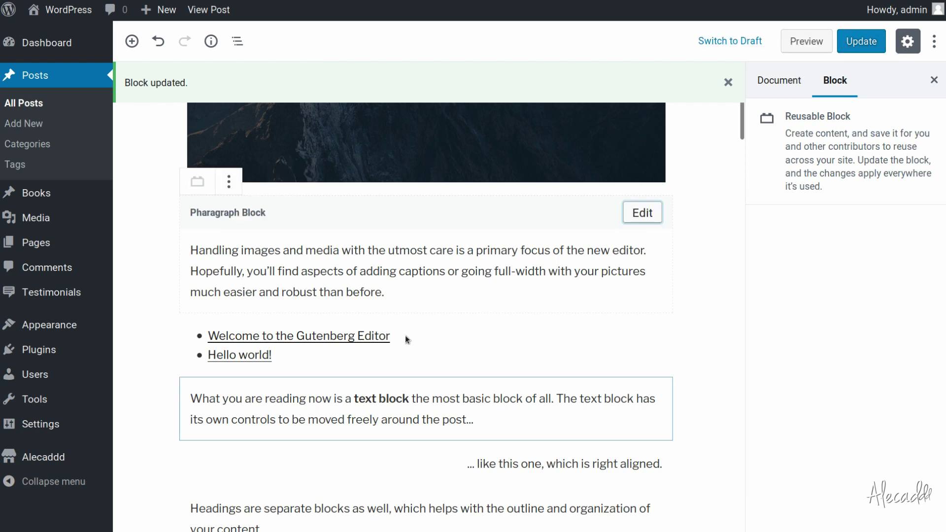
- Select words in the reusable paragraph, save the block again, and start a new post
double_click(288, 272)
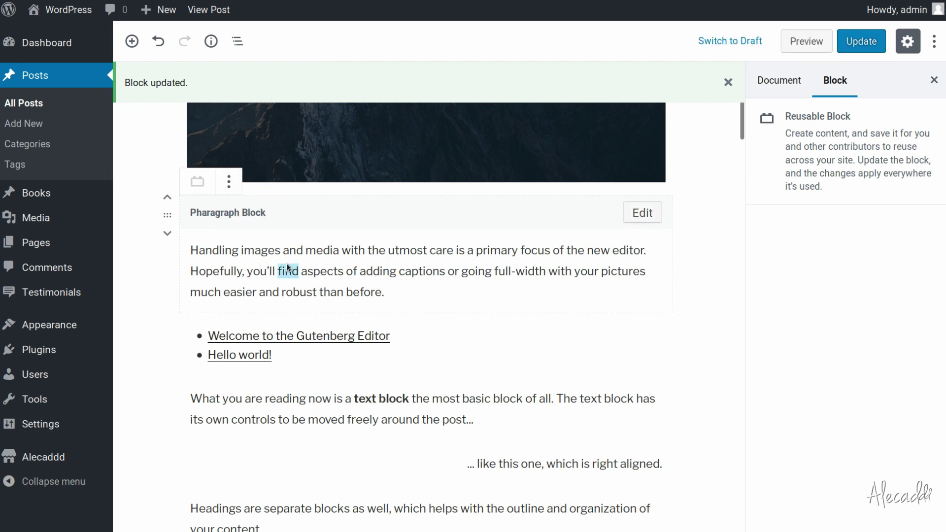
double_click(260, 250)
double_click(257, 271)
double_click(406, 251)
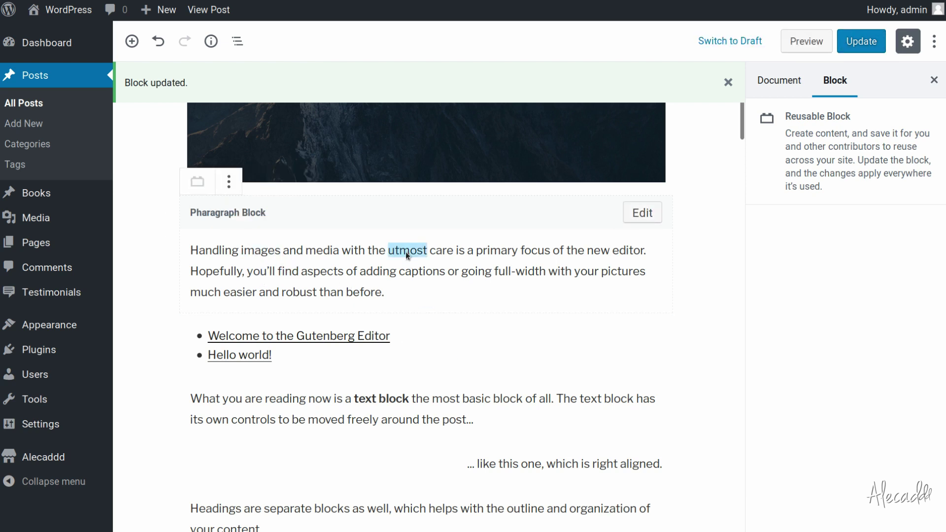
left_click(643, 213)
left_click(639, 213)
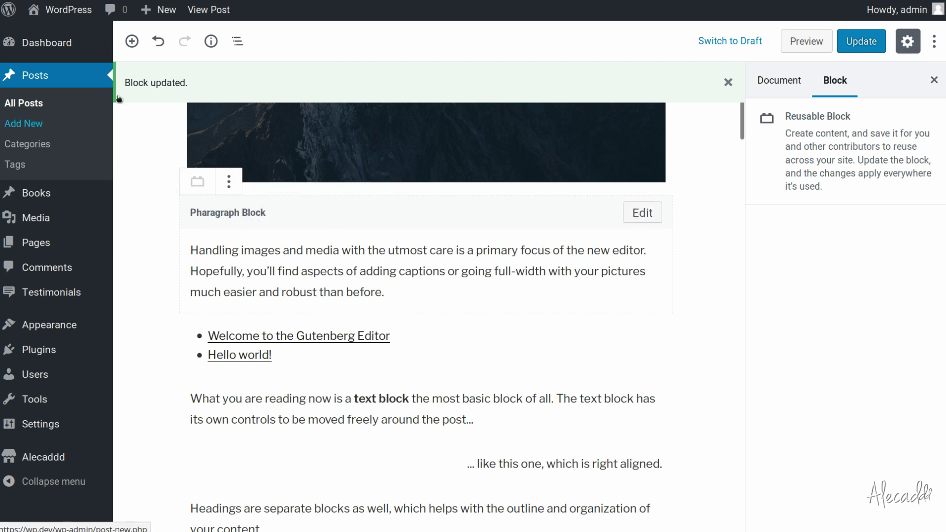
left_click(32, 125)
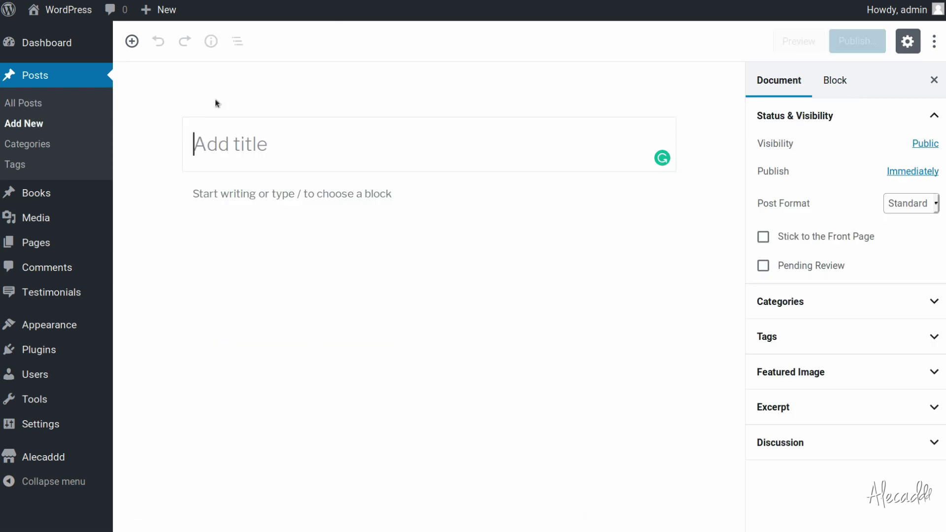
left_click(132, 41)
left_click(347, 133)
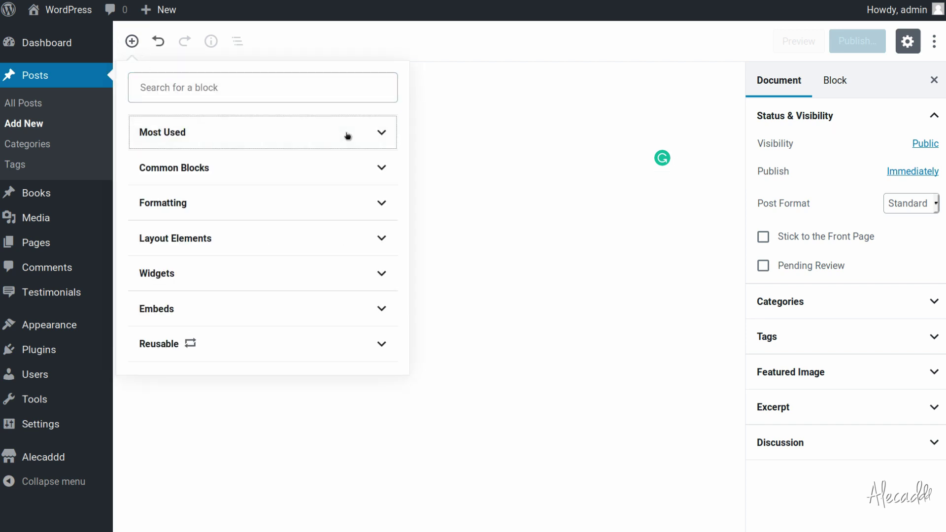
left_click(207, 344)
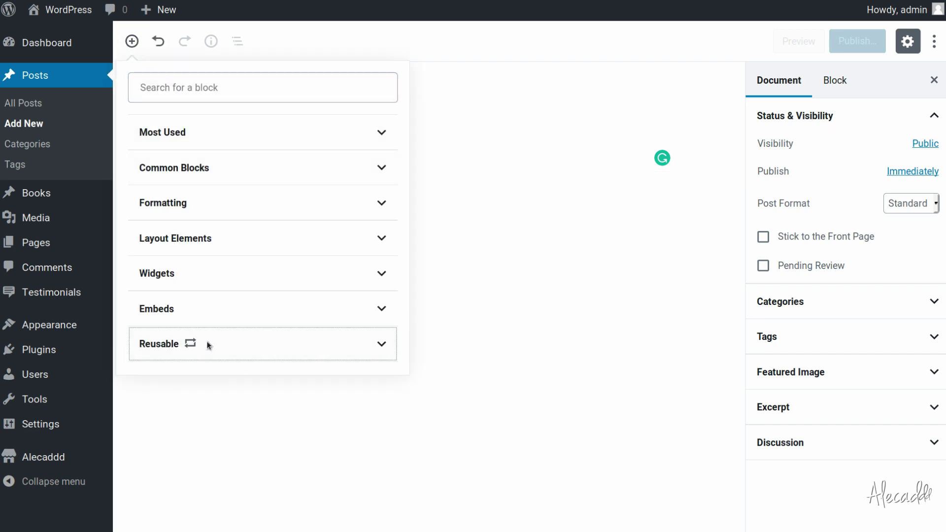
mouse_move(188, 304)
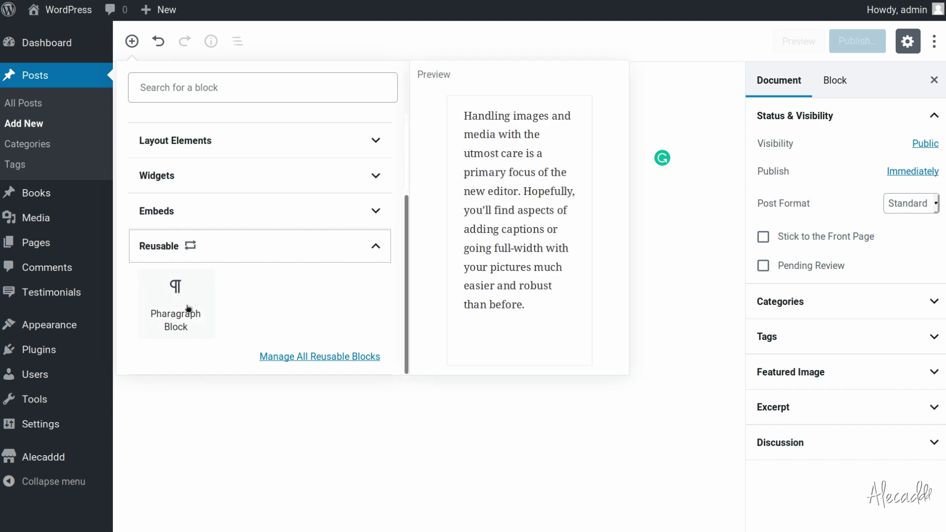
left_click(168, 306)
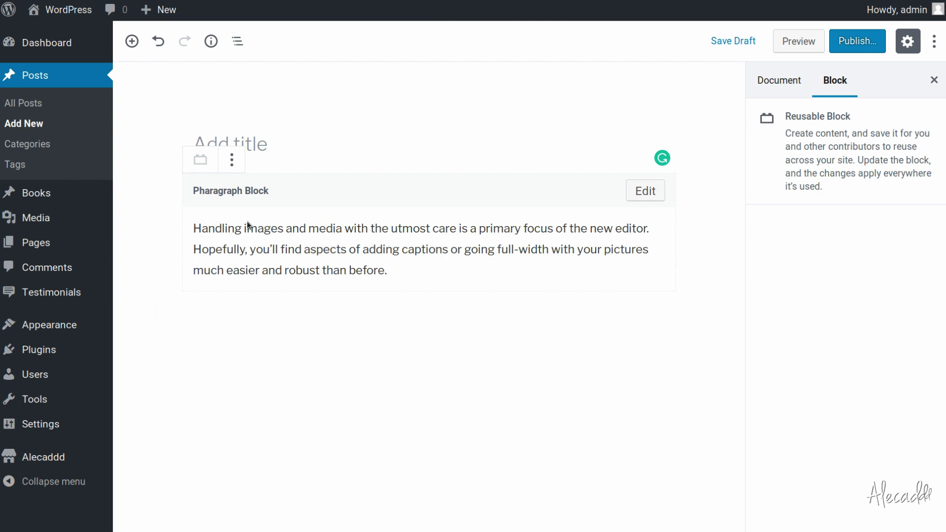
left_click(235, 330)
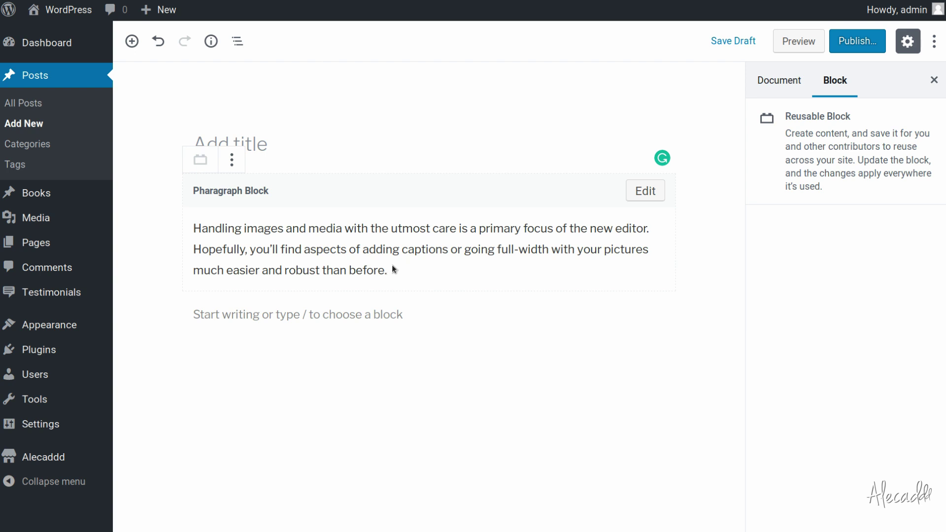
triple_click(321, 250)
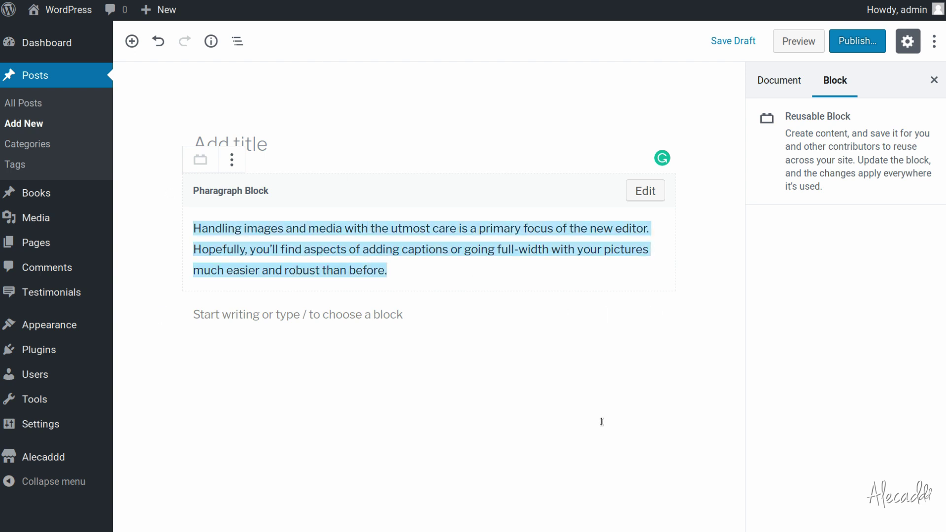
left_click(232, 160)
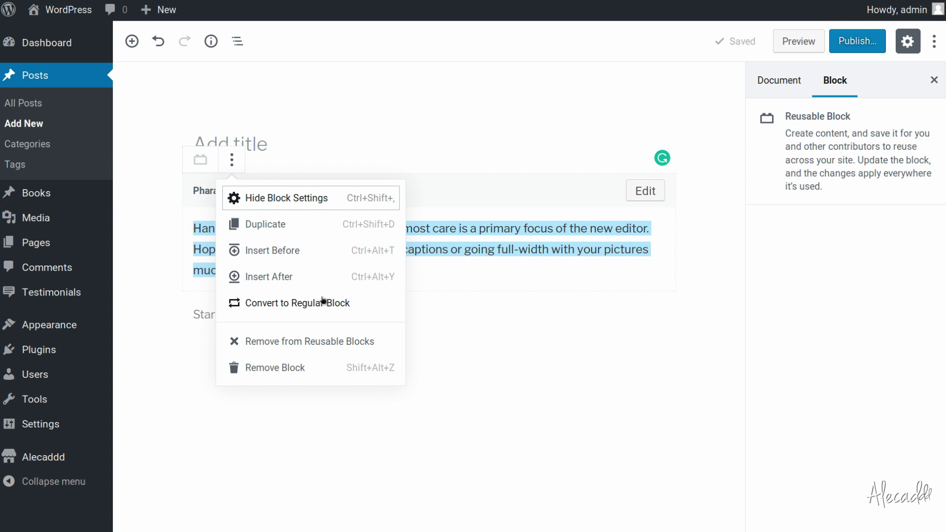
left_click(499, 252)
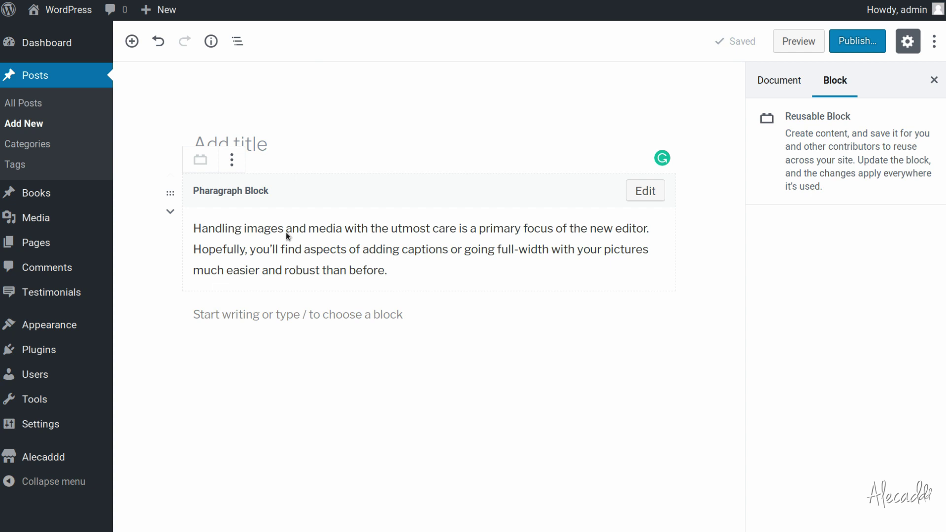
left_click(158, 82)
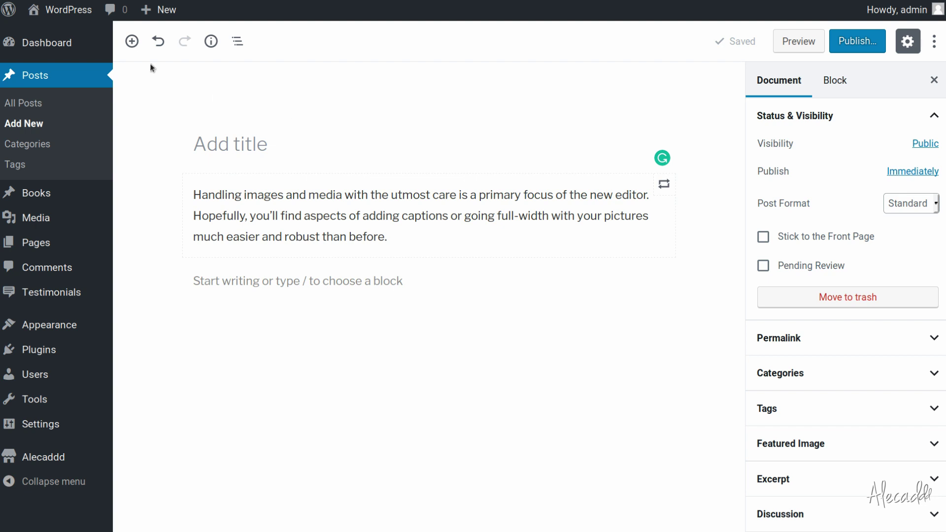
- Expand the Reusable group in the block inserter and go to Manage All Reusable Blocks
left_click(131, 42)
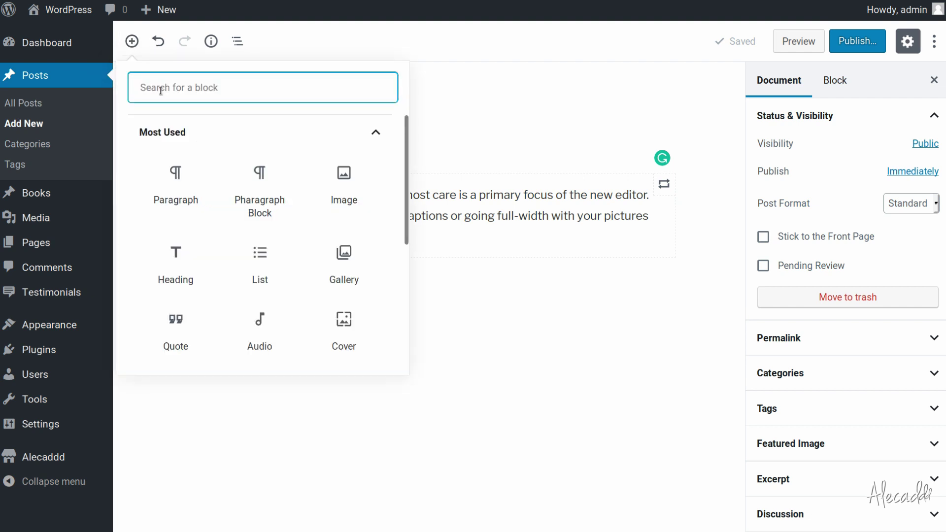
left_click(359, 123)
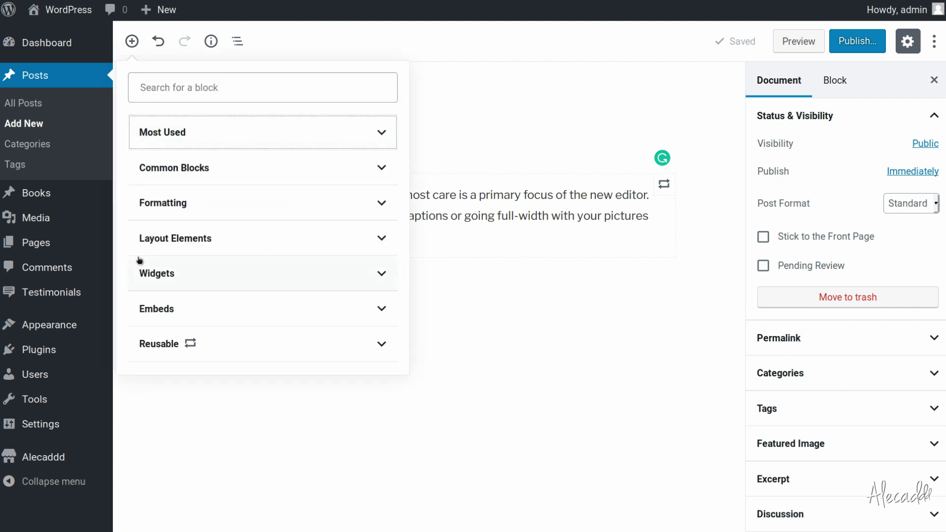
left_click(268, 345)
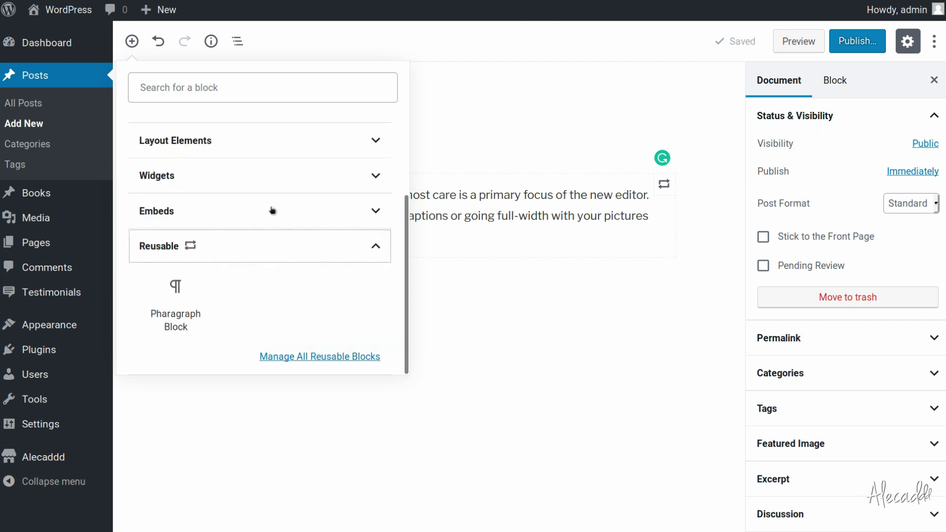
left_click(315, 360)
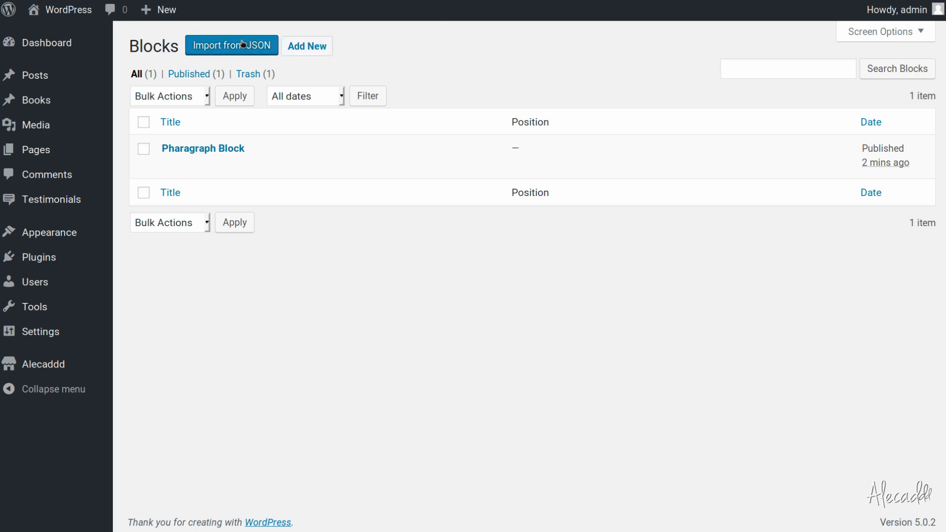
mouse_move(246, 169)
- Open the Pharagraph Block reusable block and highlight its paragraph text
left_click(215, 154)
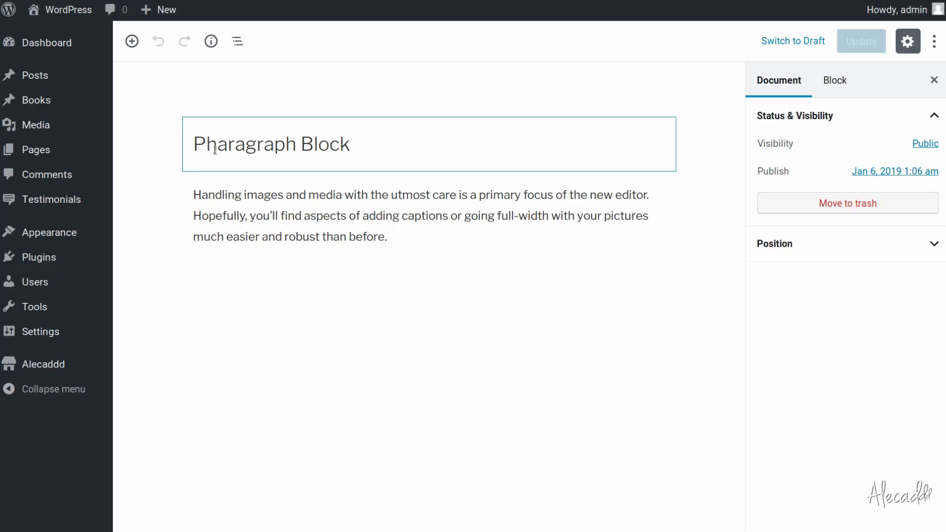
left_click(274, 201)
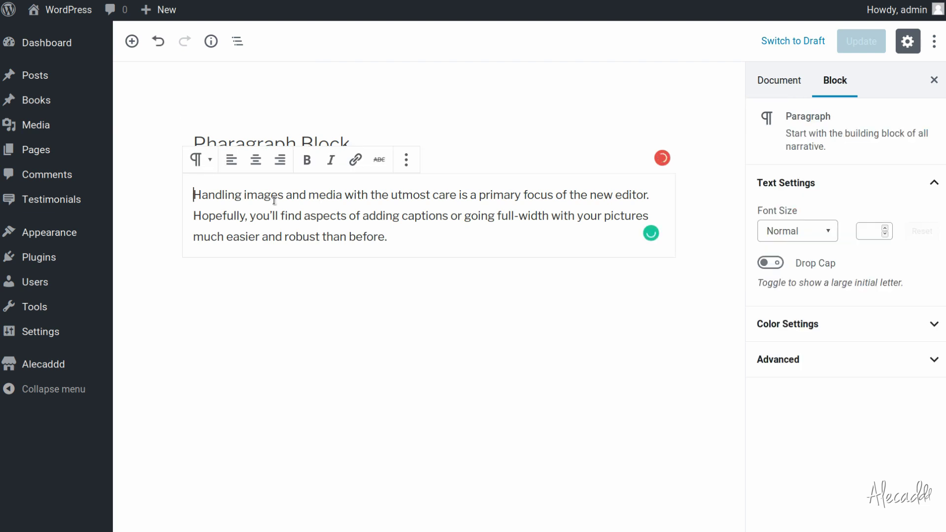
left_click_drag(202, 196, 416, 235)
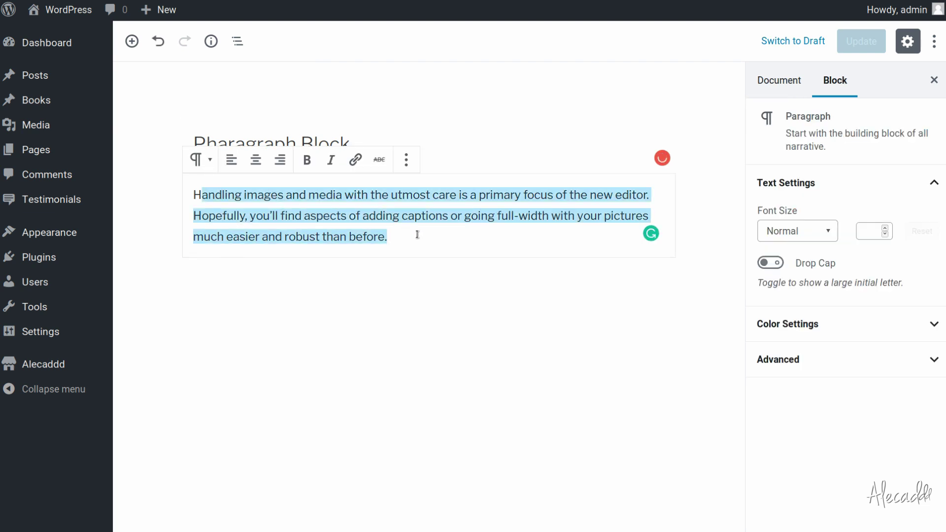
left_click(417, 235)
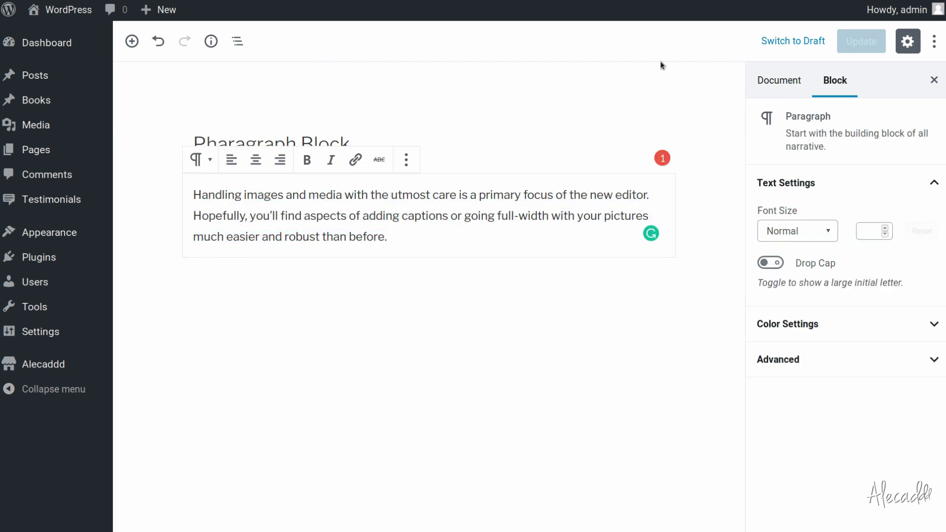
- Create and assign a new 'Top' Position term, then save with Ctrl+S
left_click(778, 81)
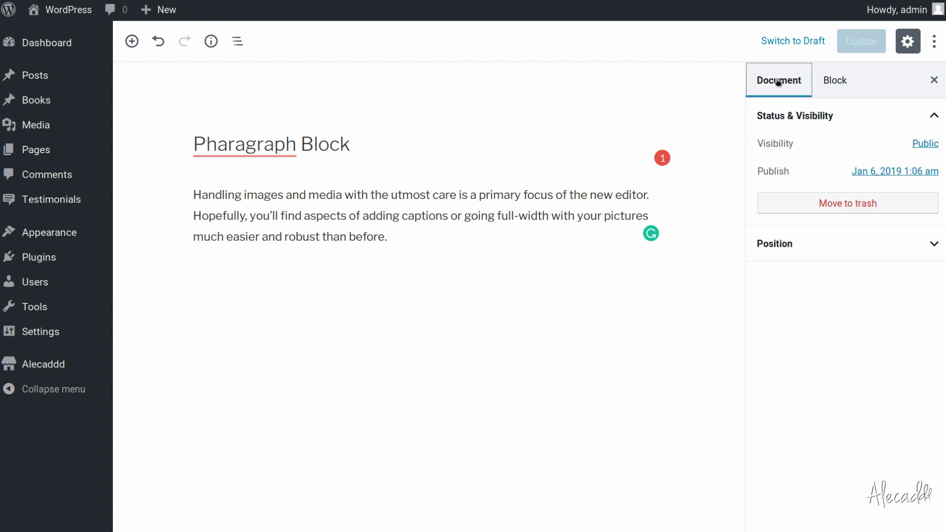
left_click(785, 249)
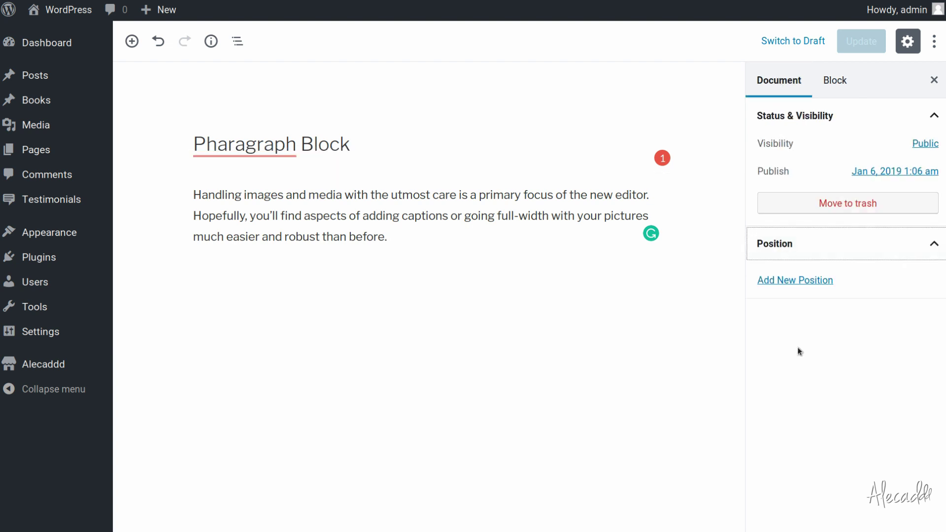
left_click(793, 284)
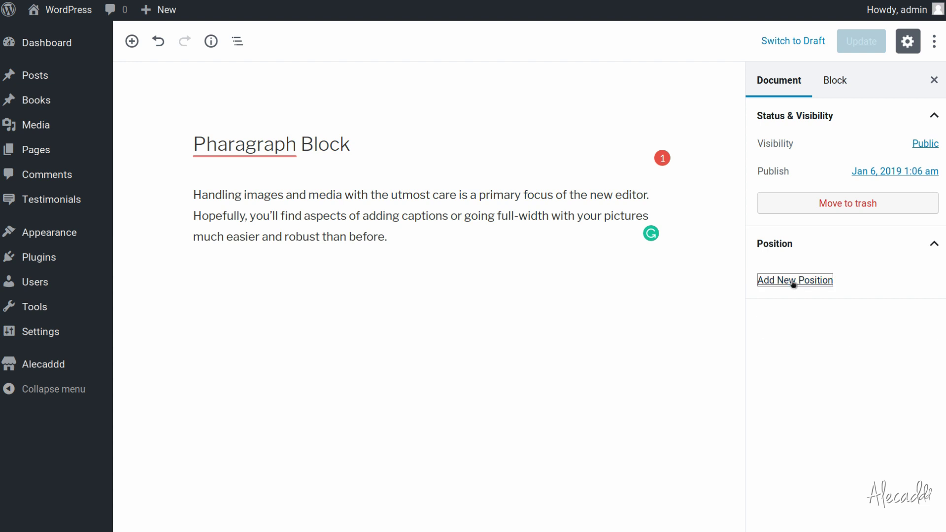
left_click(811, 324)
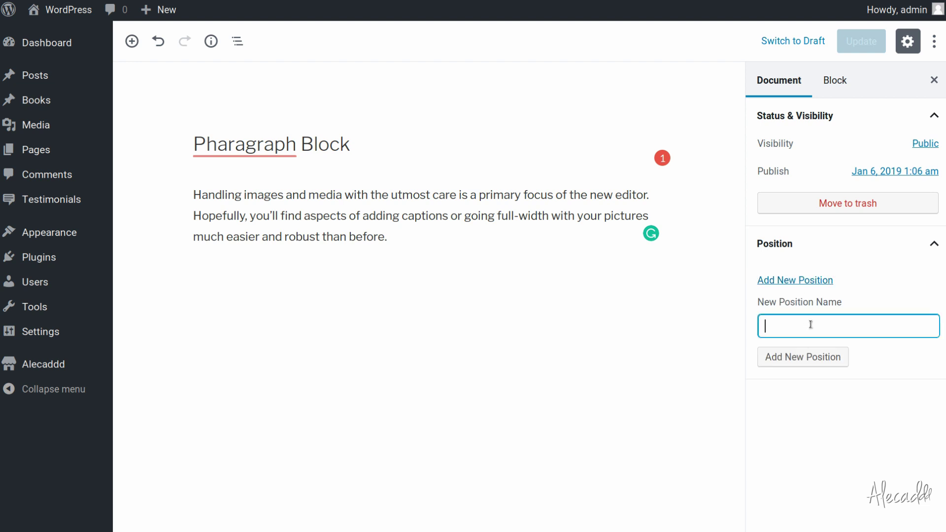
type("Top")
left_click(815, 364)
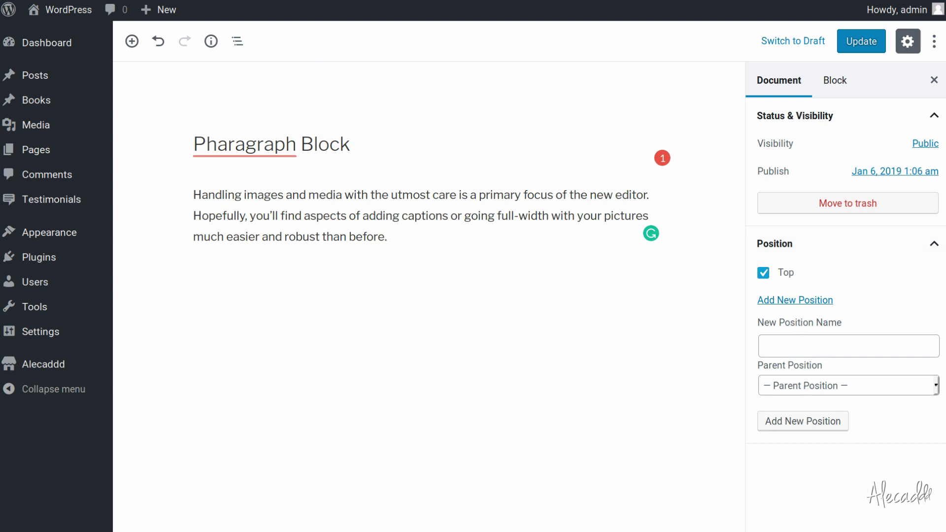
left_click(895, 248)
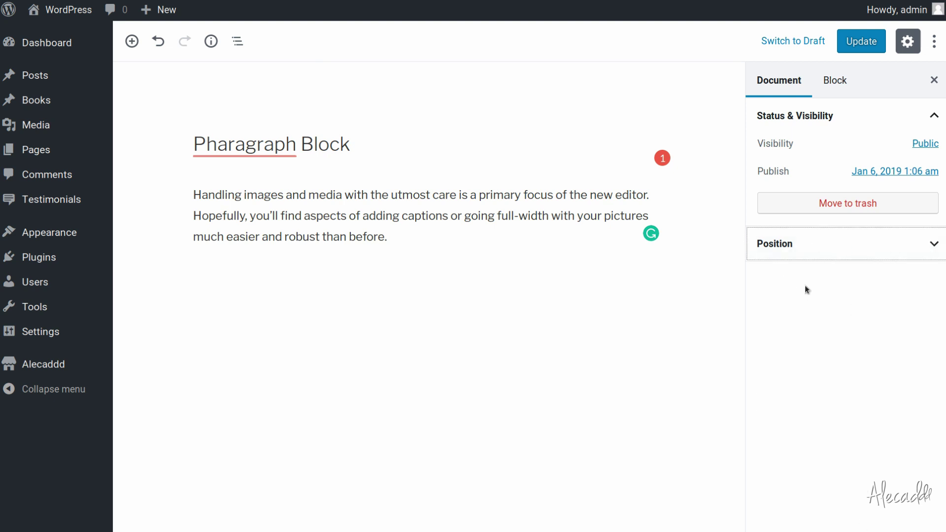
key("ctrl+s")
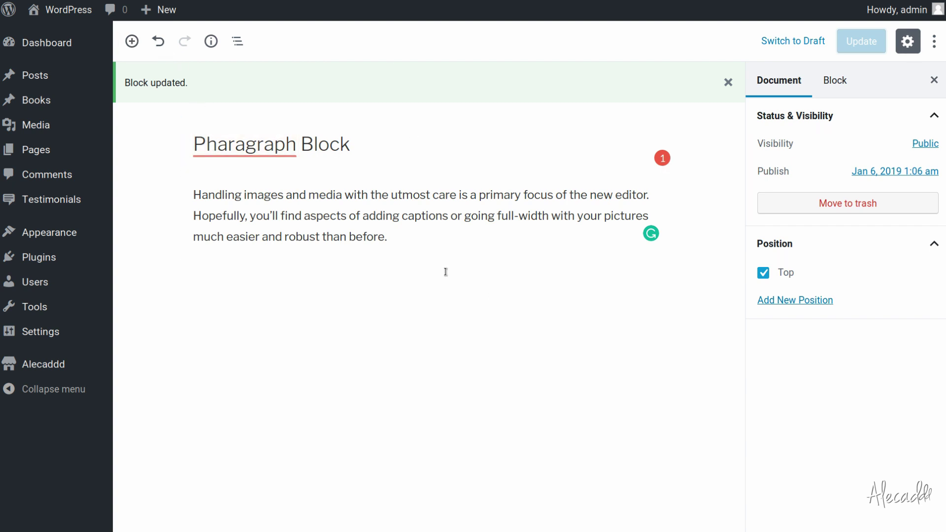
- In Taxonomy Manager's Add Taxonomy form, confirm wp_block is listed among the post types
mouse_move(50, 374)
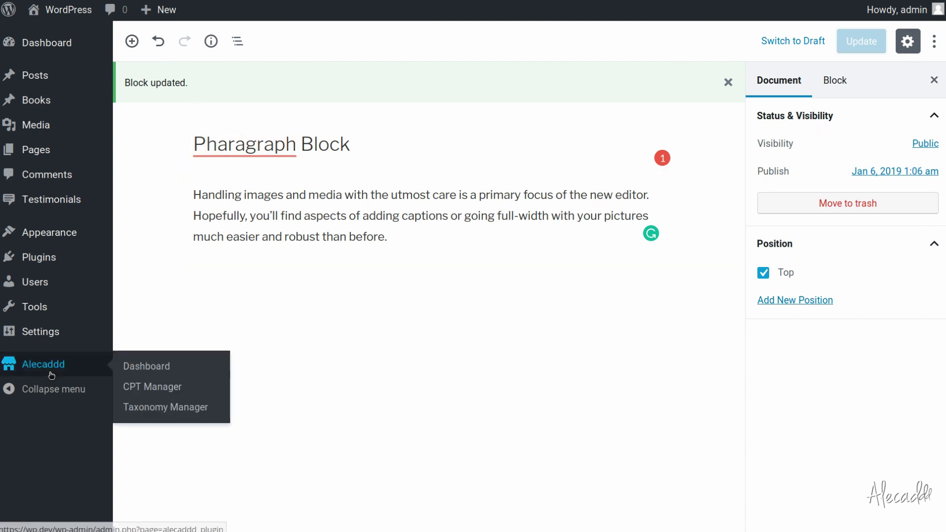
left_click(177, 416)
left_click(282, 74)
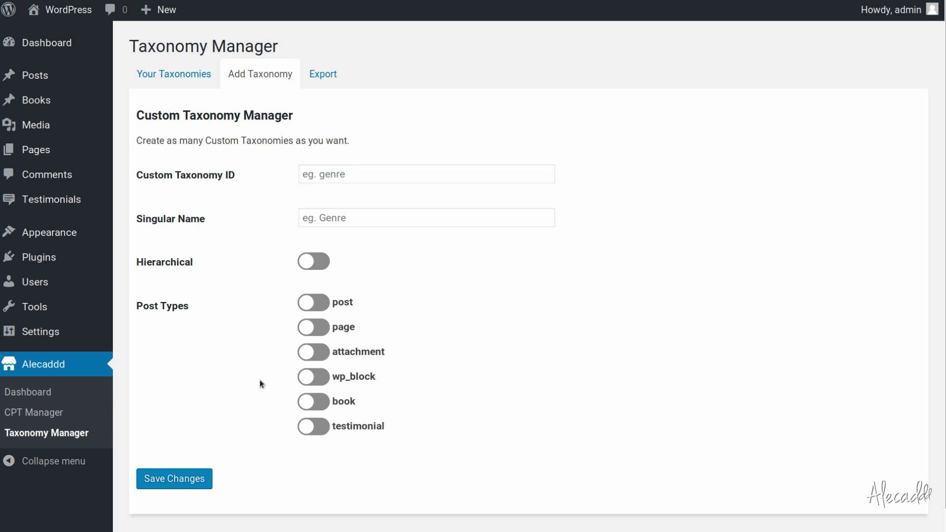
left_click_drag(394, 383, 275, 381)
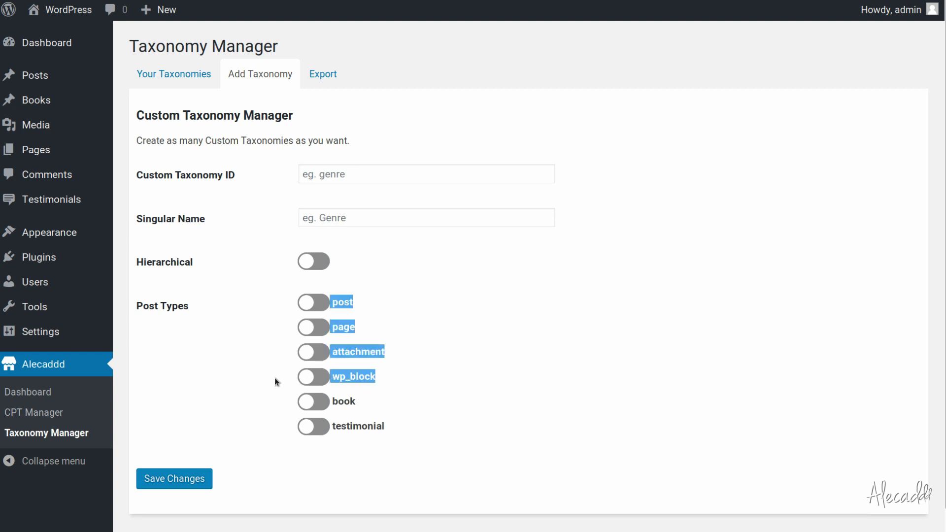
left_click(274, 378)
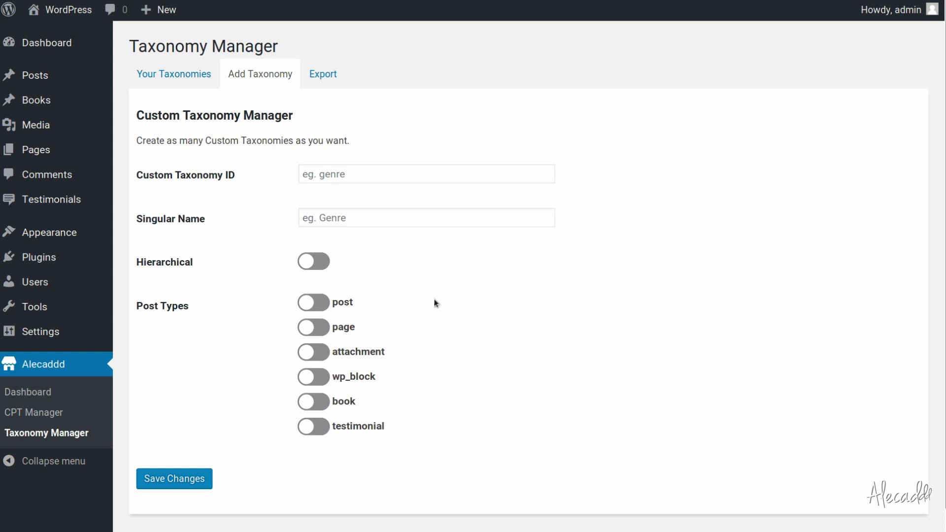
left_click_drag(377, 377, 332, 377)
left_click(480, 352)
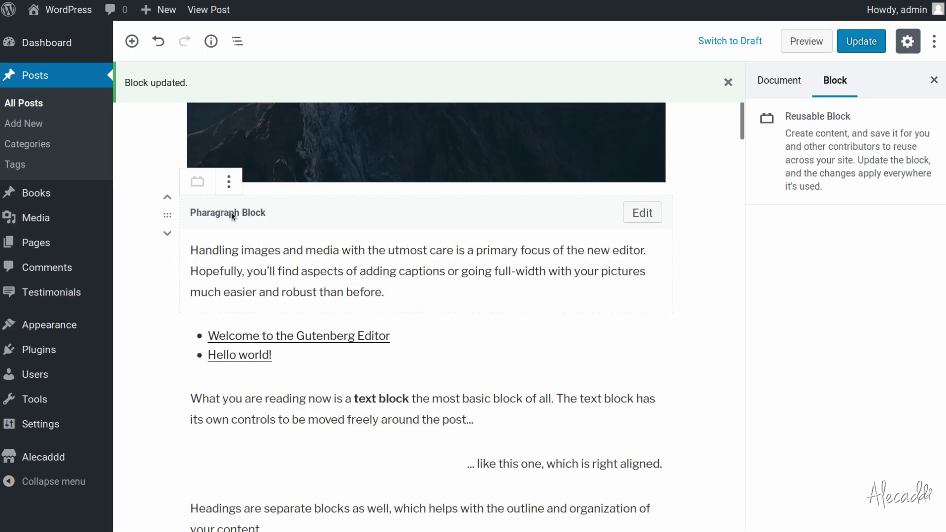
left_click(131, 40)
scroll(206, 241, "down", 4)
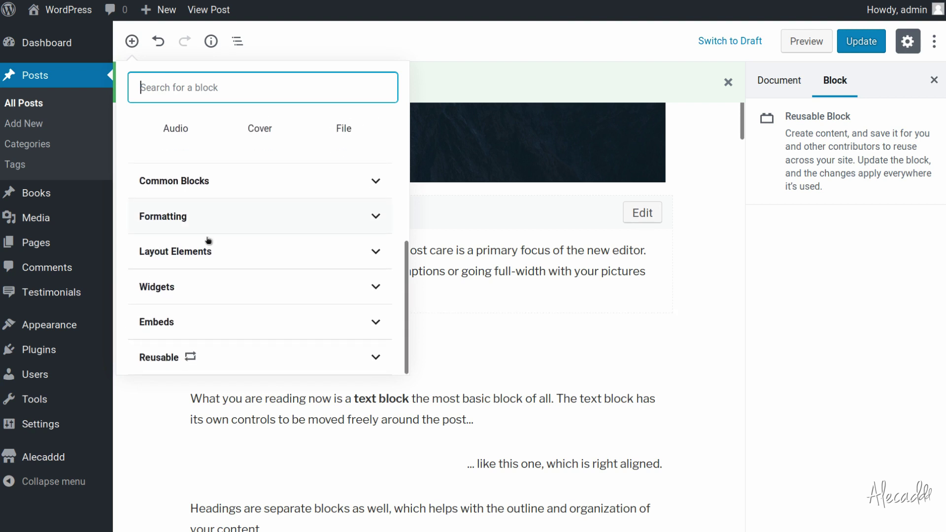
left_click(220, 357)
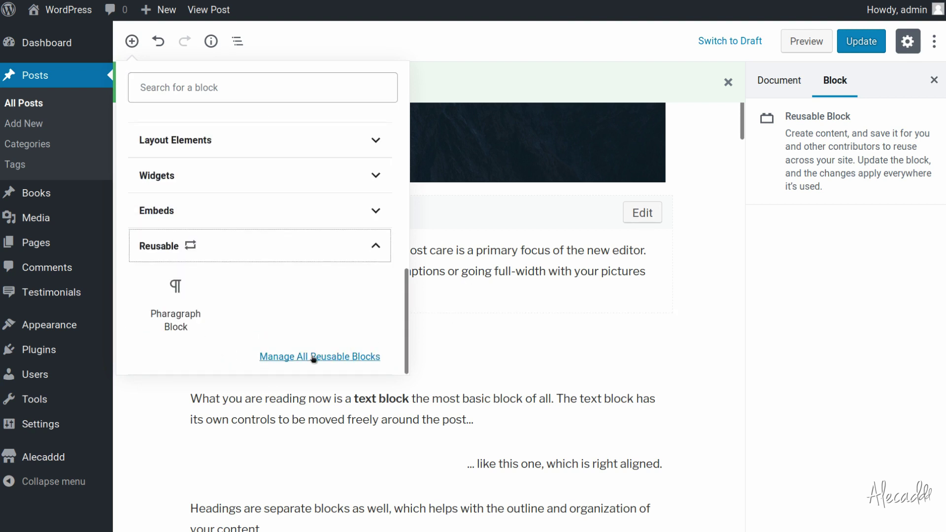
left_click(626, 315)
left_click(700, 265)
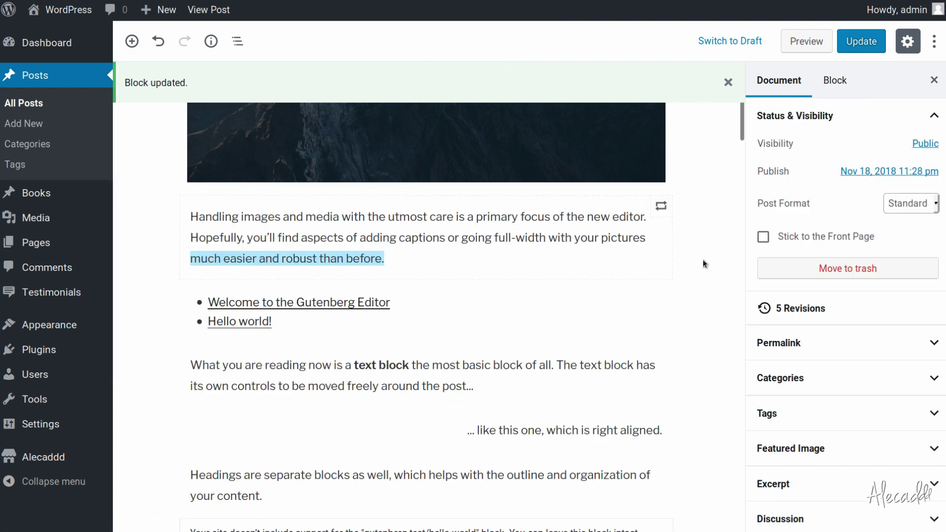